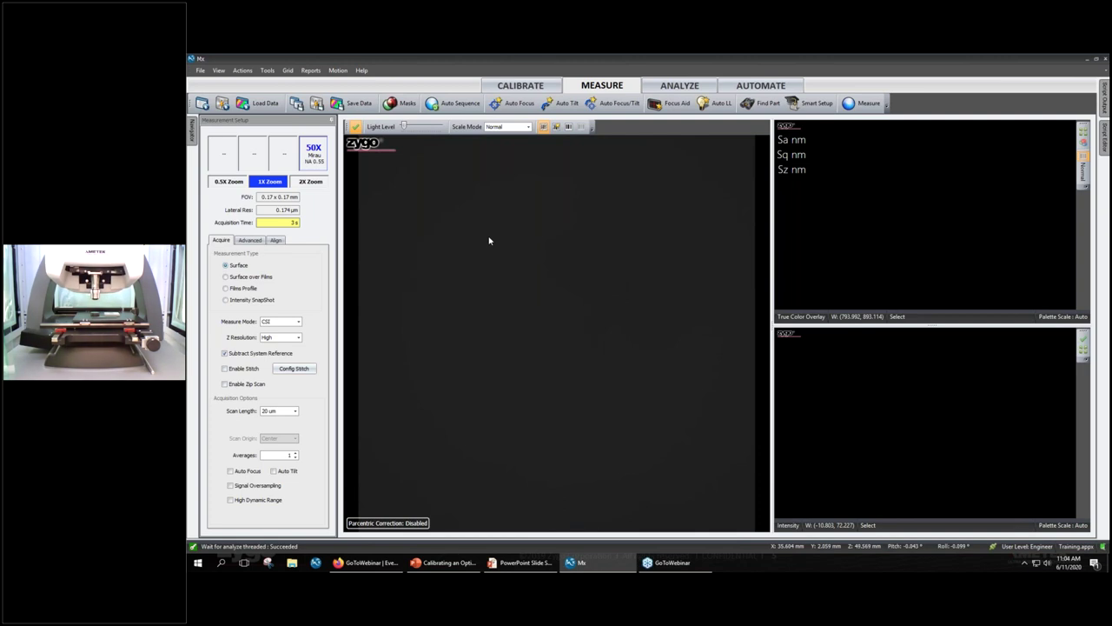
Adjust the light level automatically and check the Field Stop setting in the advanced measurement options.
left_click(720, 108)
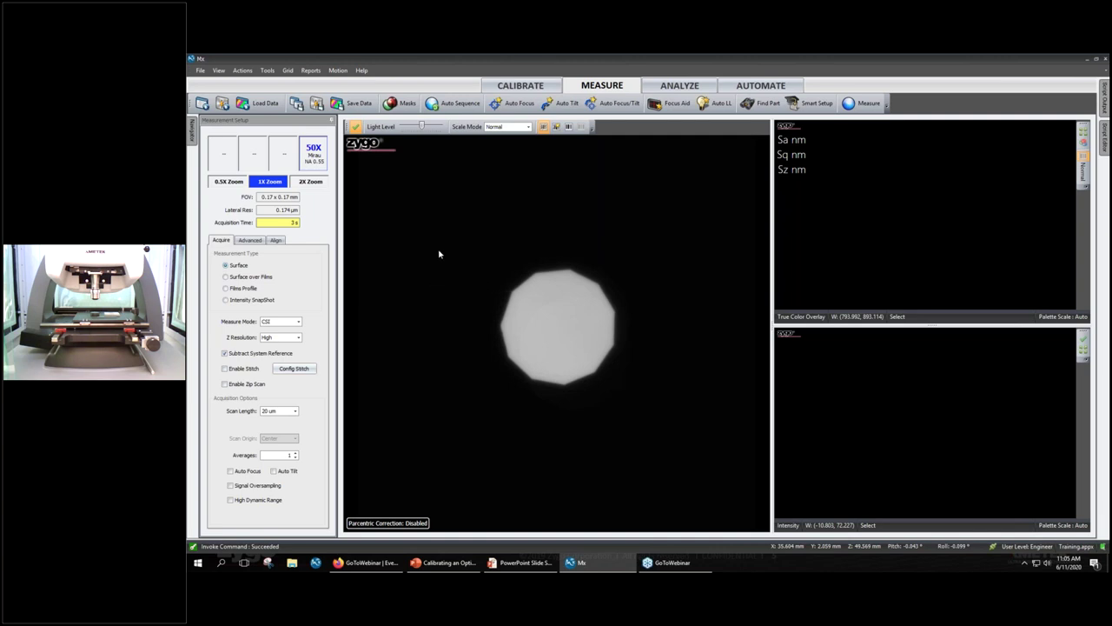
left_click(254, 243)
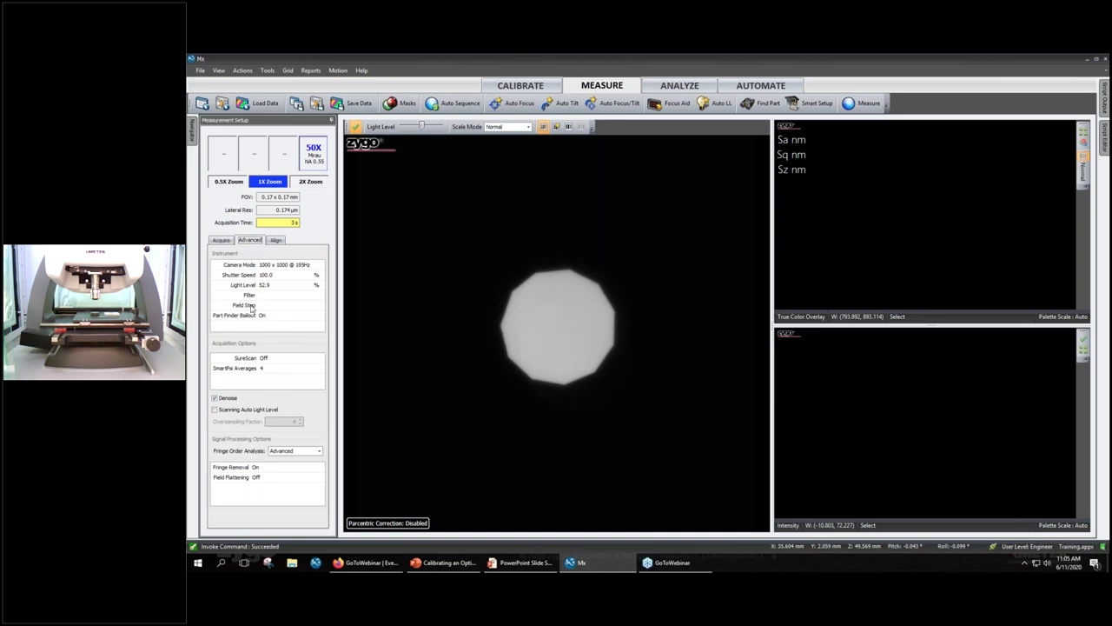
left_click(280, 308)
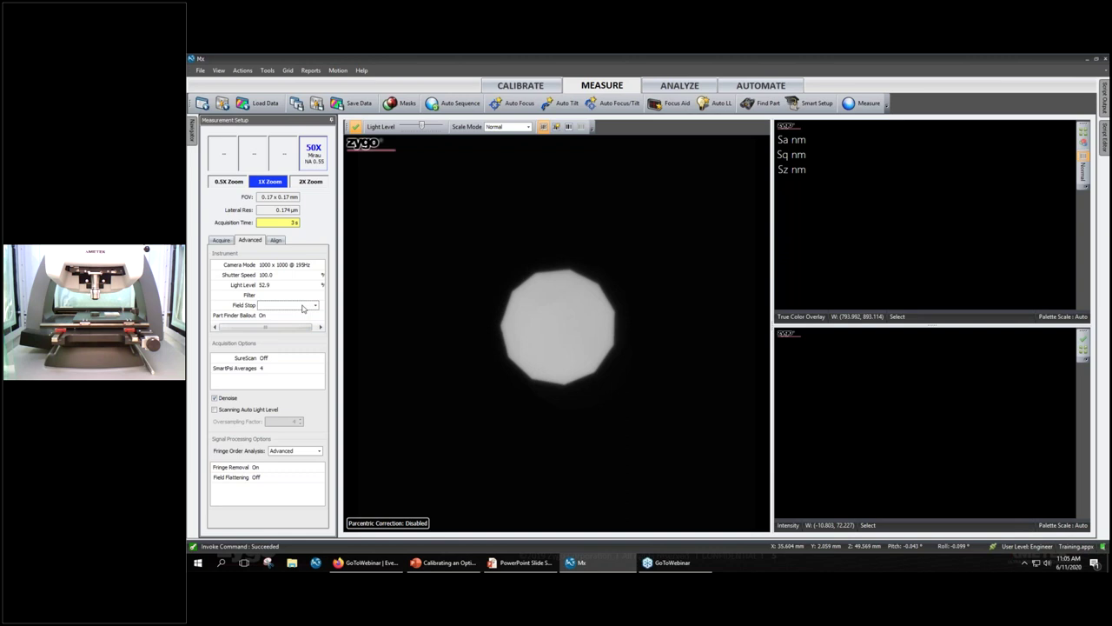
left_click(221, 240)
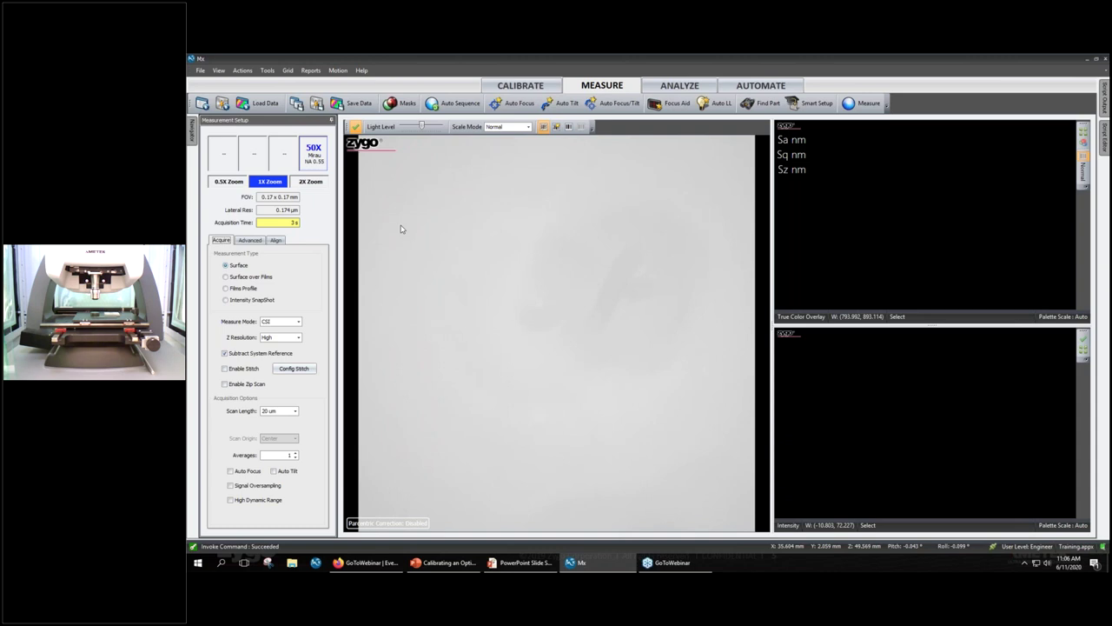
Move the stage to the stored Focus scratch pad position using Motion Utilities.
left_click(331, 74)
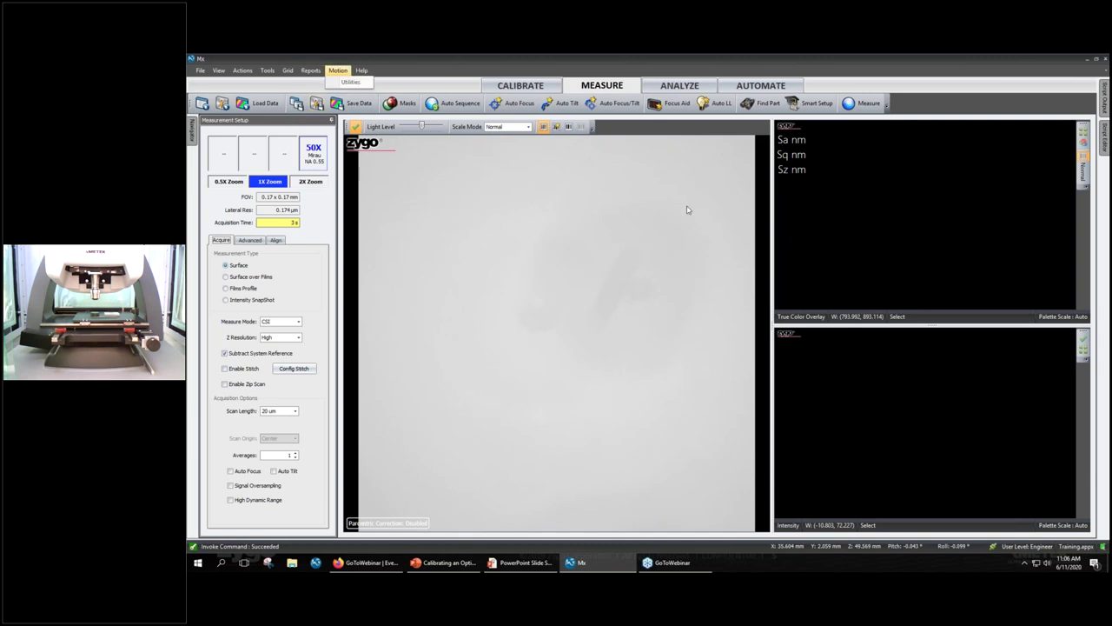
left_click(346, 83)
left_click_drag(639, 247, 785, 223)
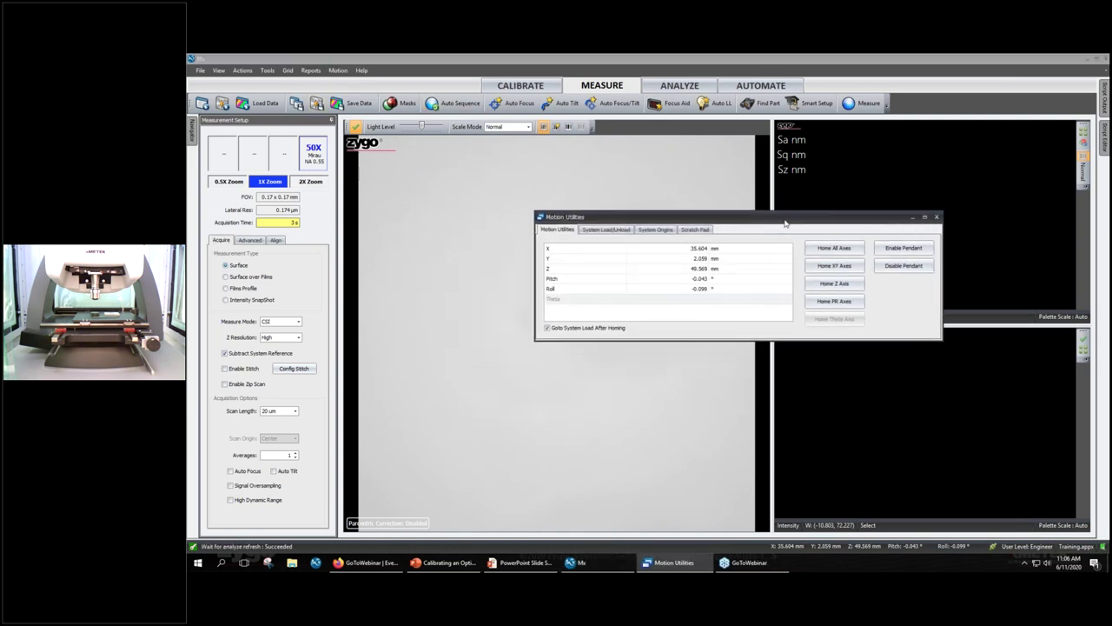
left_click(695, 229)
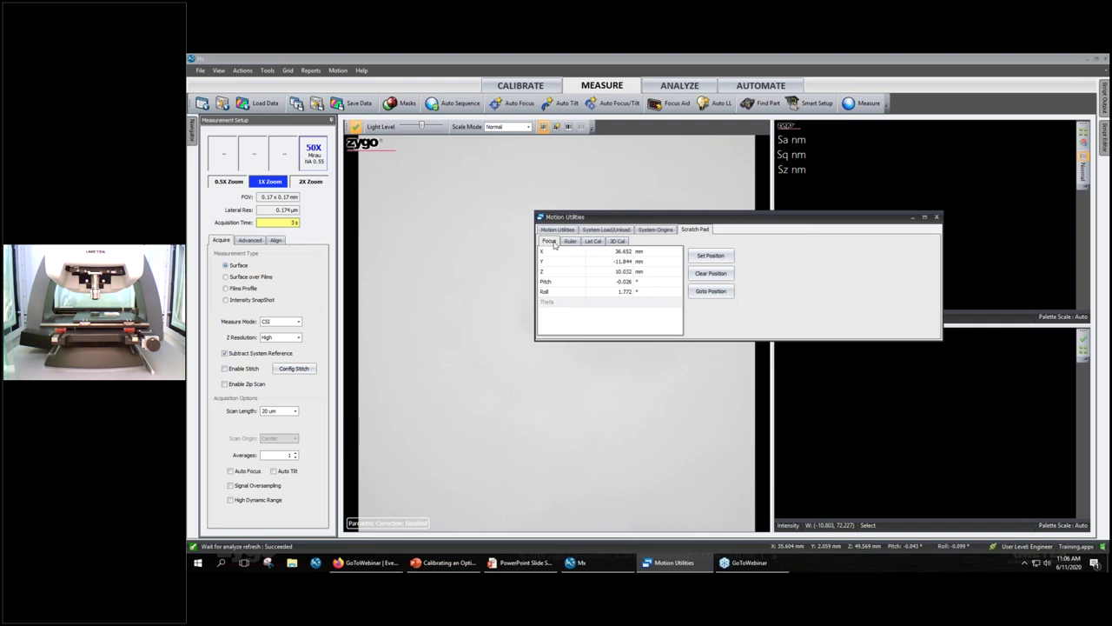
left_click(712, 292)
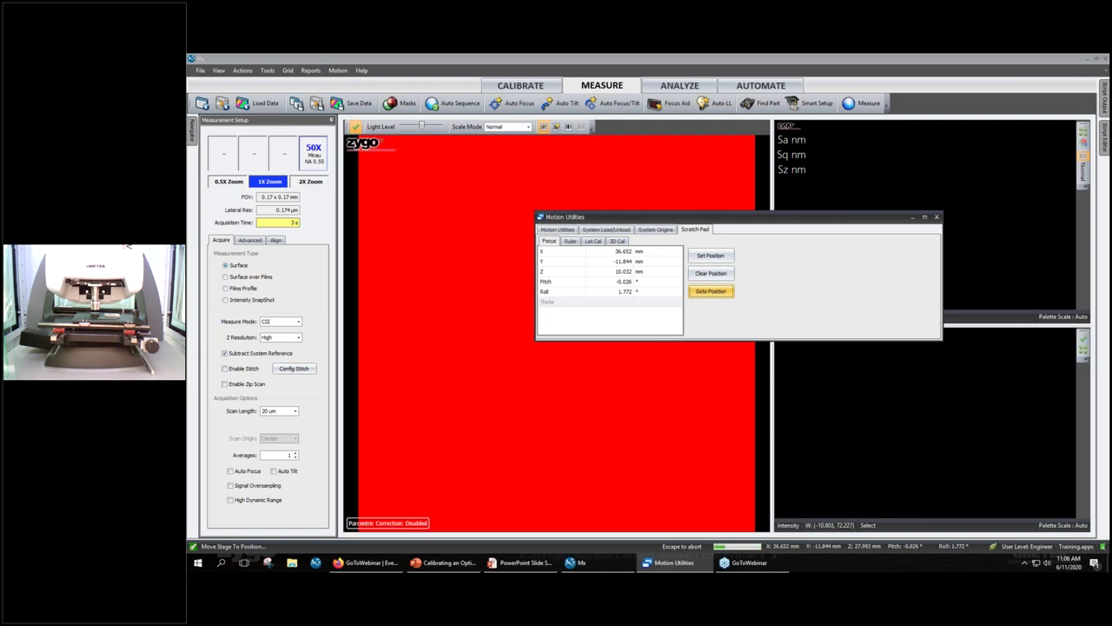
left_click(935, 217)
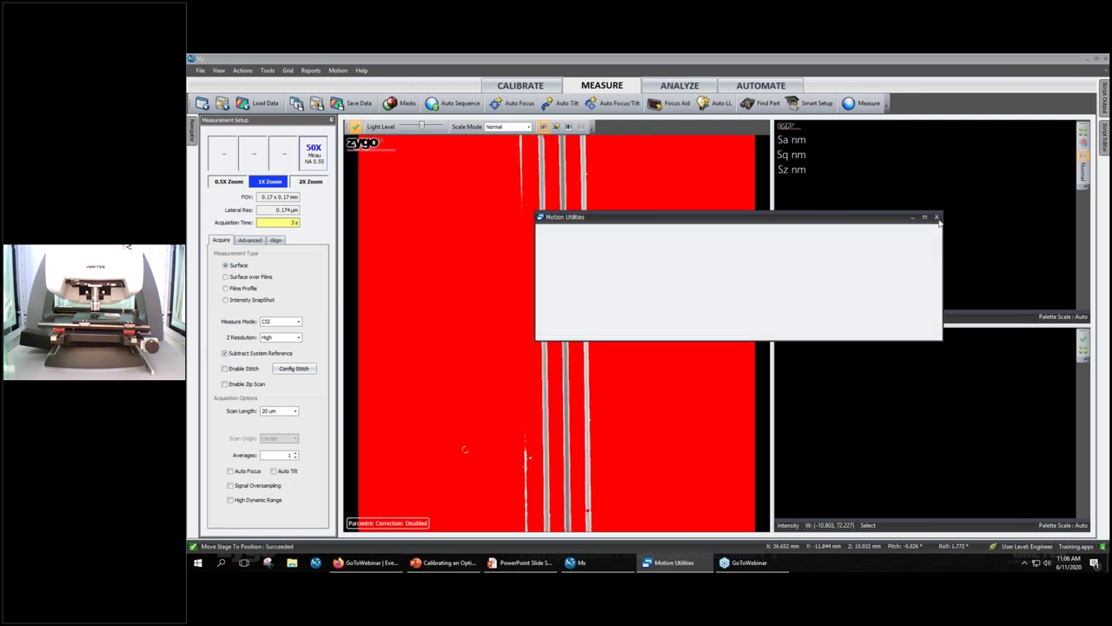
Adjust the light level automatically and set the 50X objective's zoom to 0.5X.
left_click(722, 103)
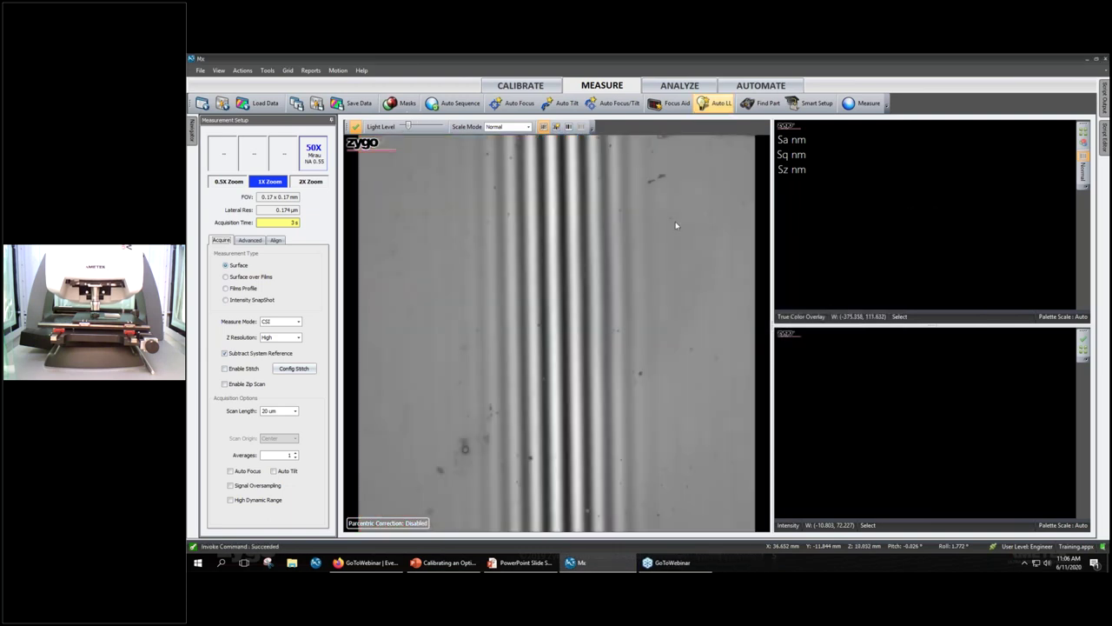
left_click(226, 181)
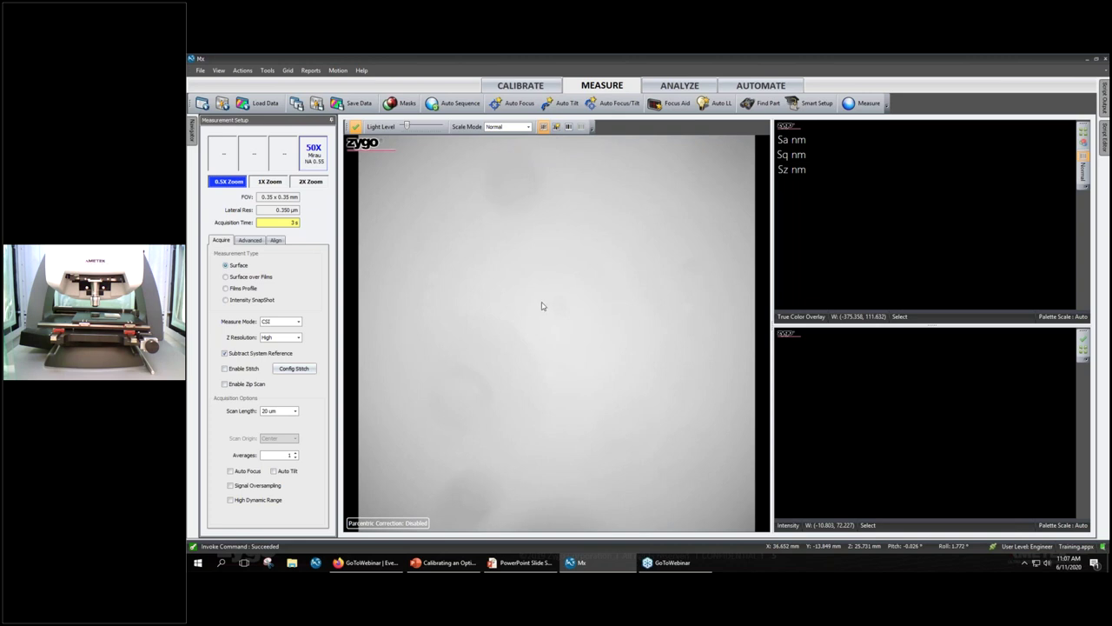
Switch to the PowerPoint slide show and advance to the 2D/3D Reference Calibration Measurement Set-Up slide.
key("super+Tab")
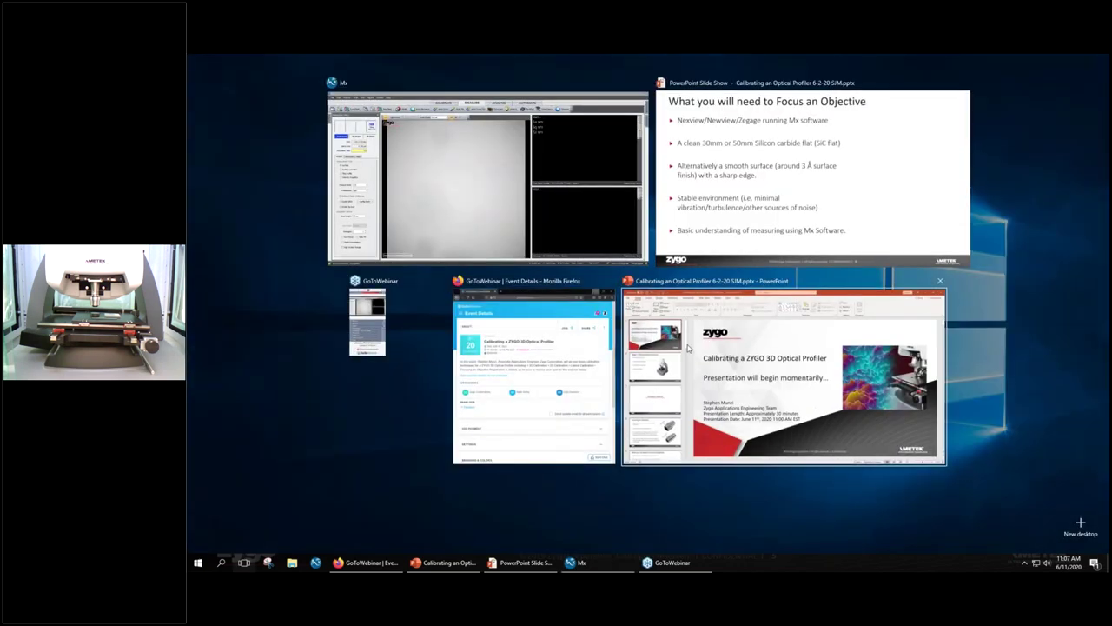
left_click(706, 205)
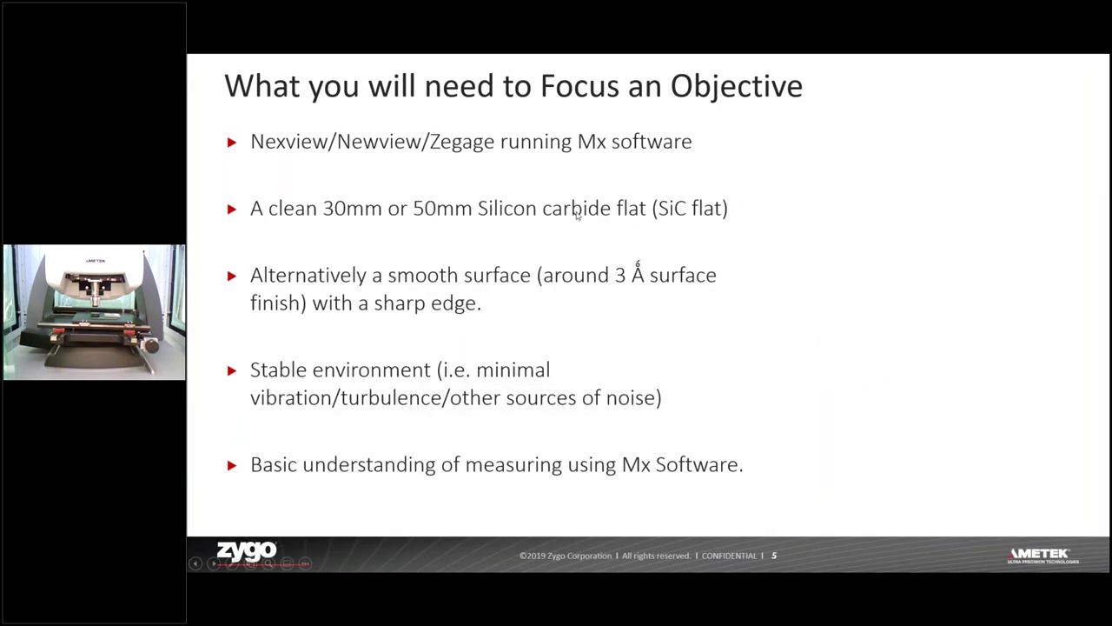
left_click(576, 215)
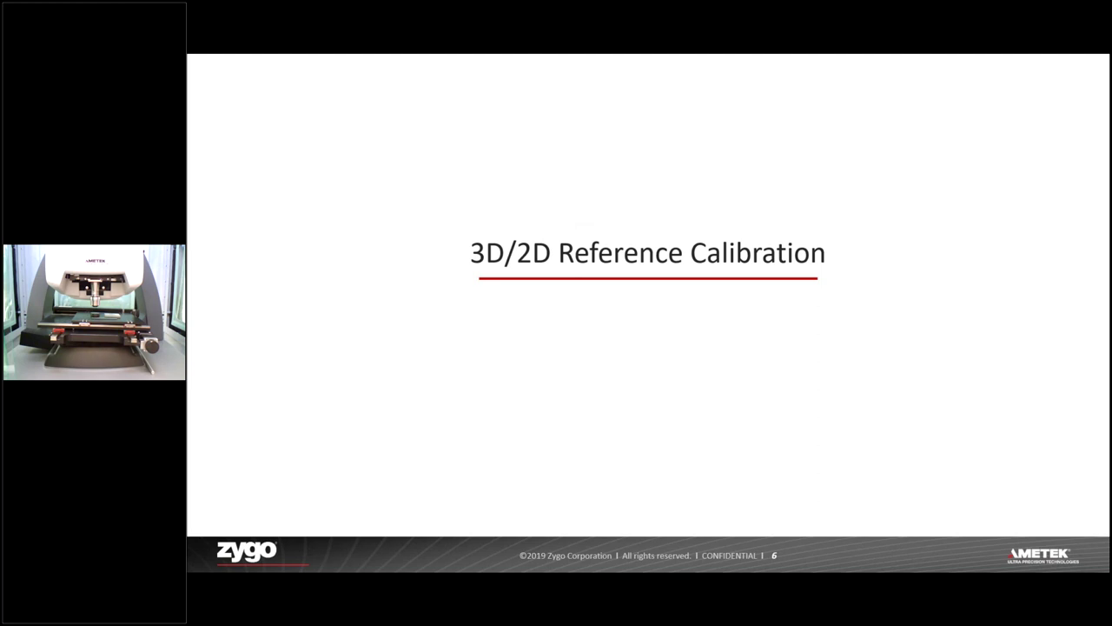
key("Right")
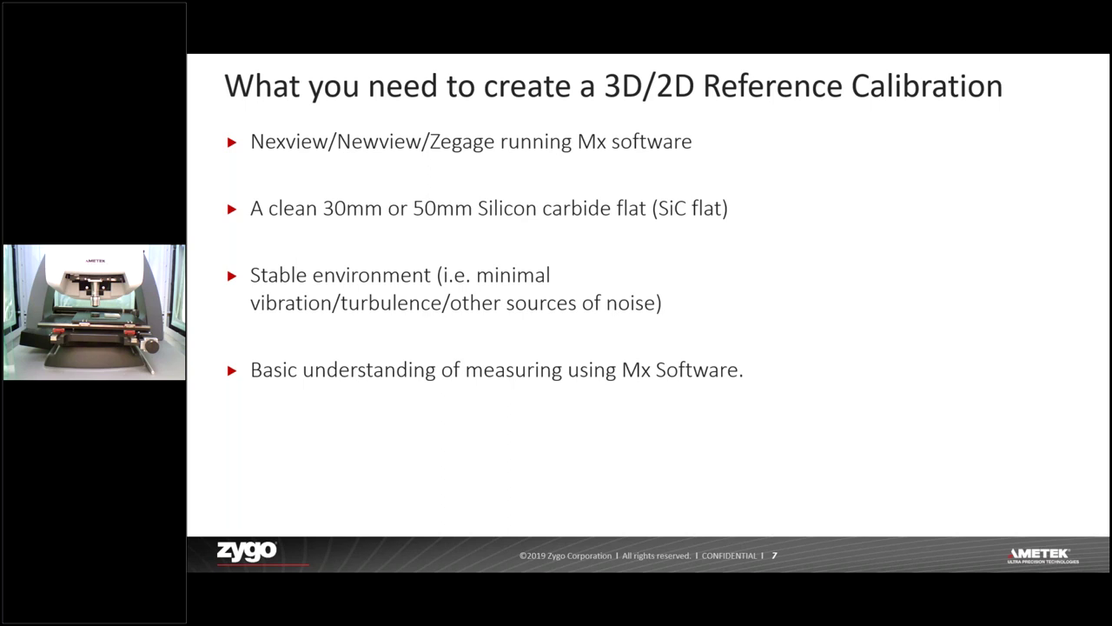
key("Right")
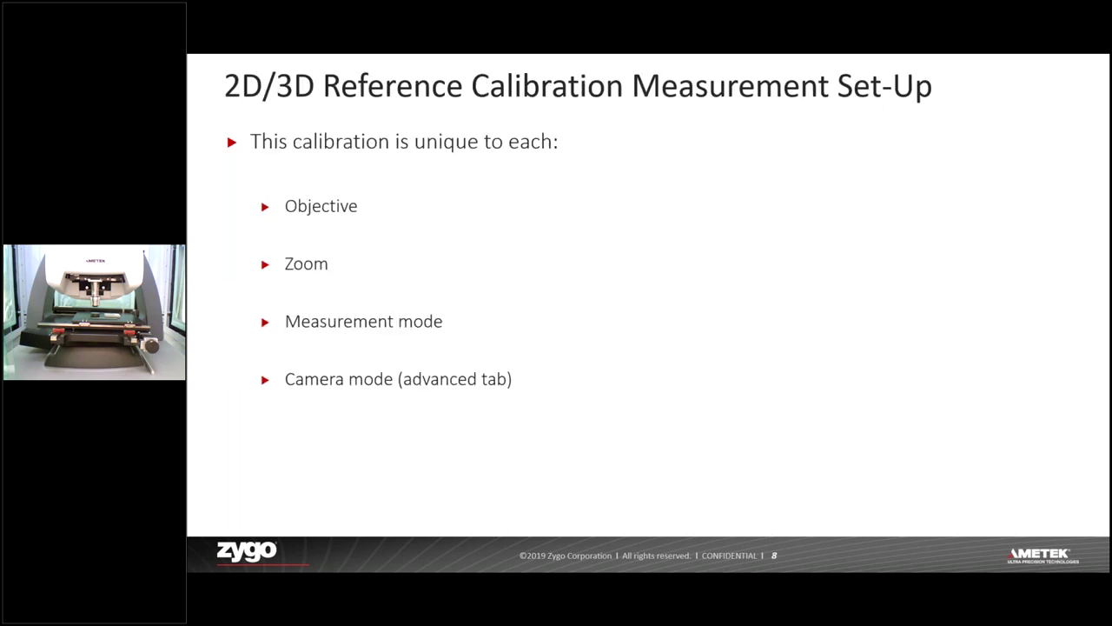
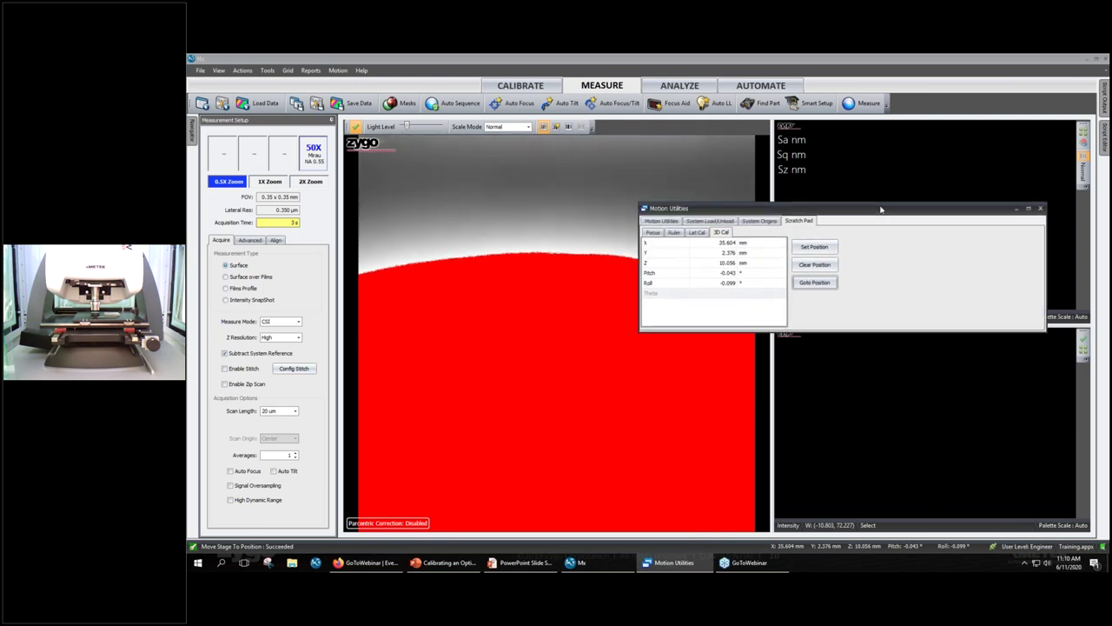
Adjust the light level automatically at the 3D Cal position and close Motion Utilities.
left_click(722, 103)
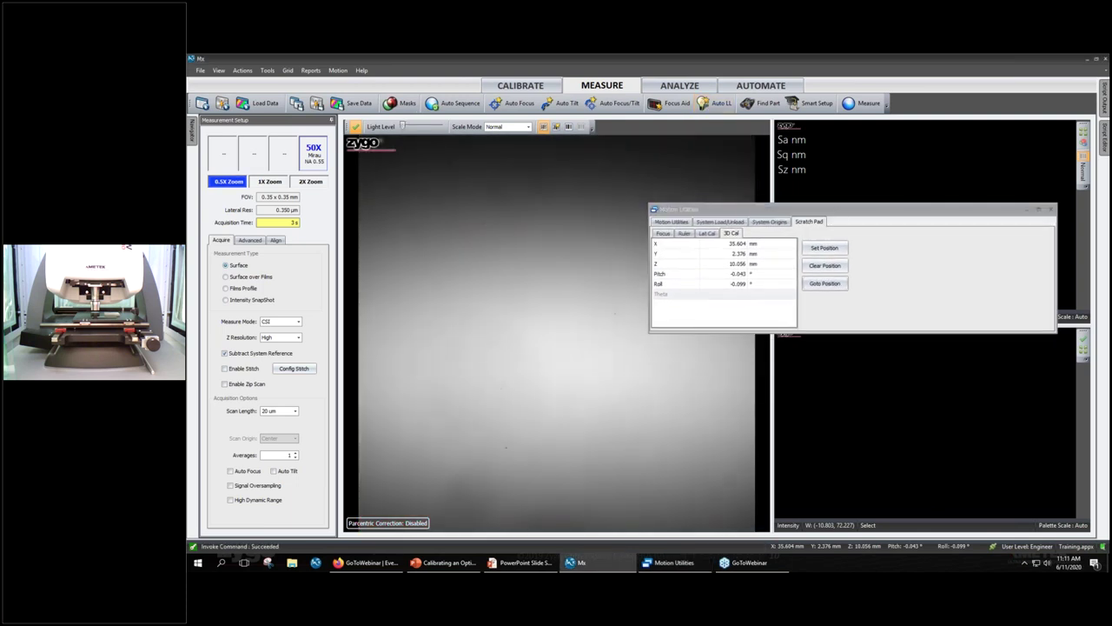
left_click_drag(842, 210, 914, 189)
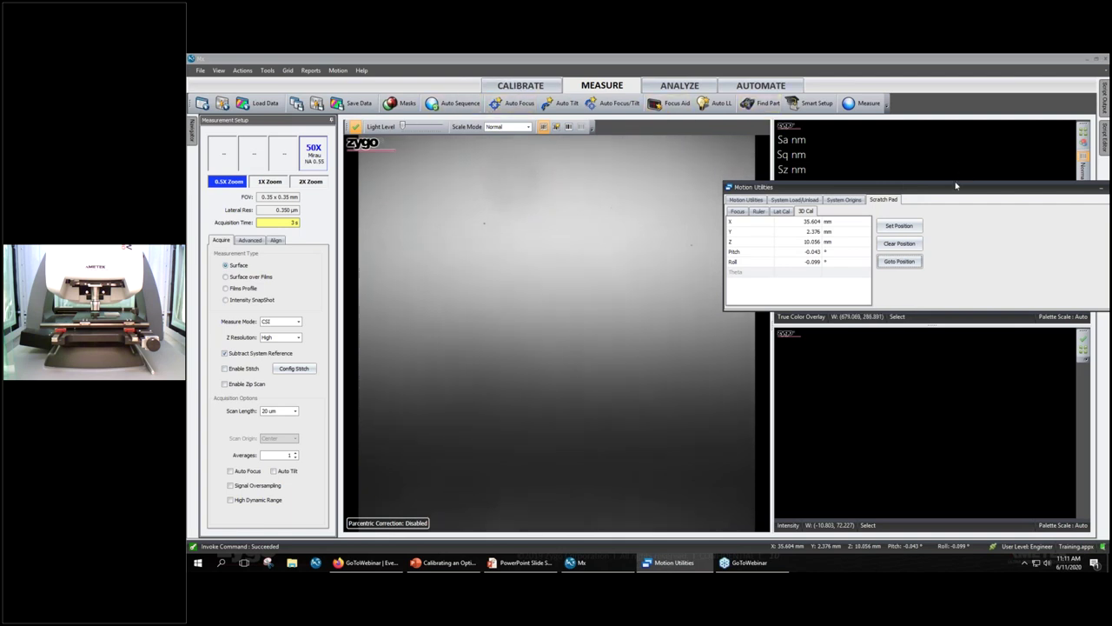
left_click_drag(950, 188, 690, 190)
left_click(865, 188)
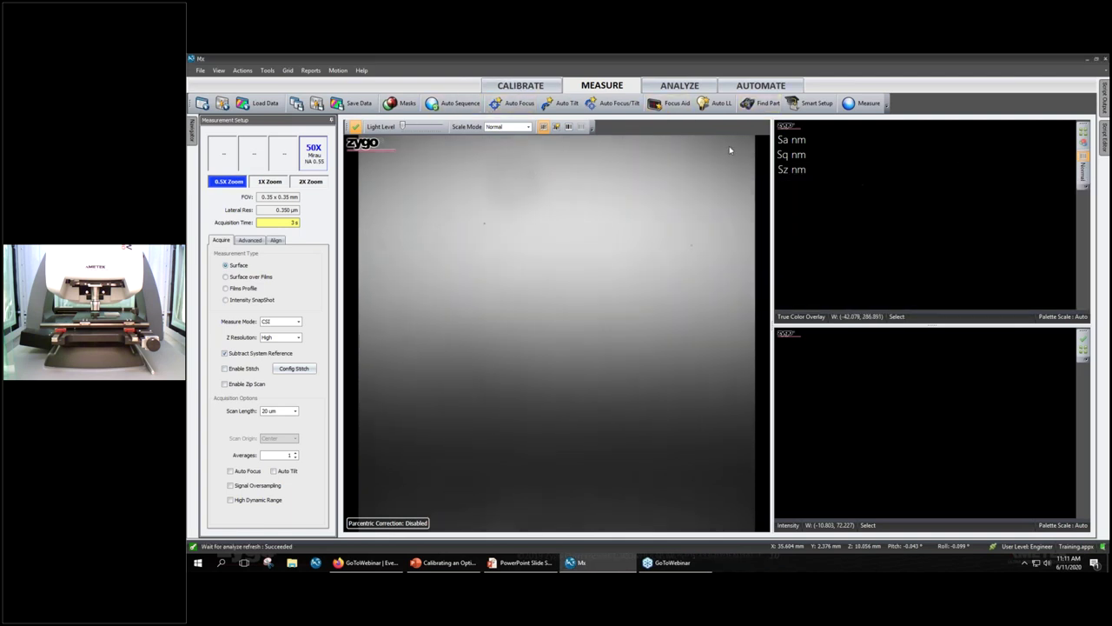
Open the Objective Calibrations page in the calibration workspace.
left_click(532, 89)
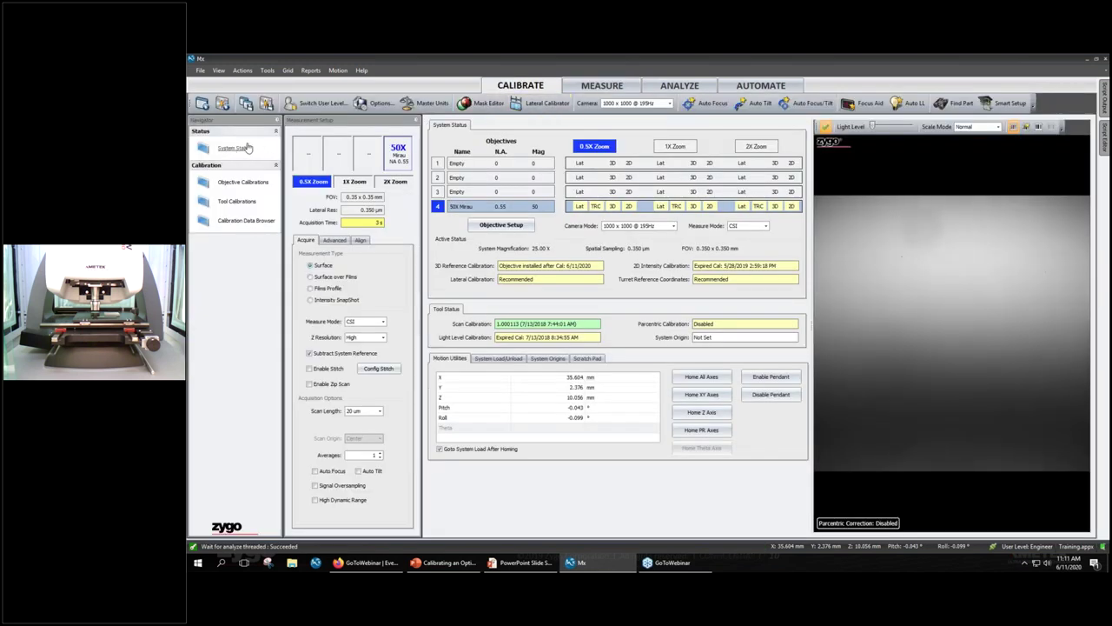
left_click(248, 184)
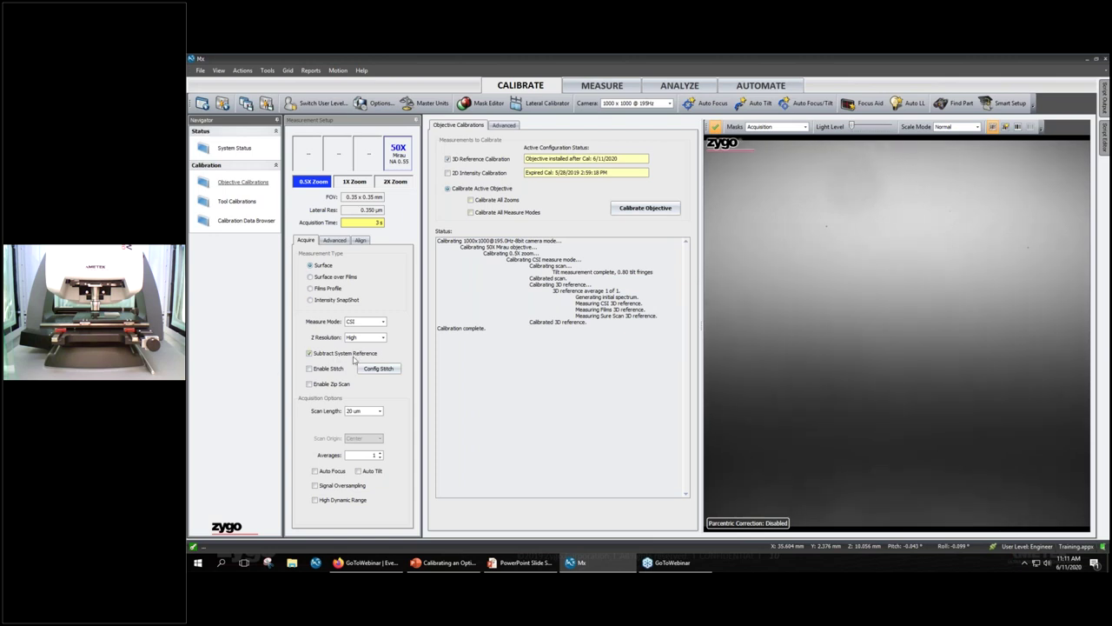
Set the camera mode to 1000 x 600 @ 300Hz and check the Subtract System Reference option.
left_click(336, 242)
left_click(352, 264)
left_click(358, 273)
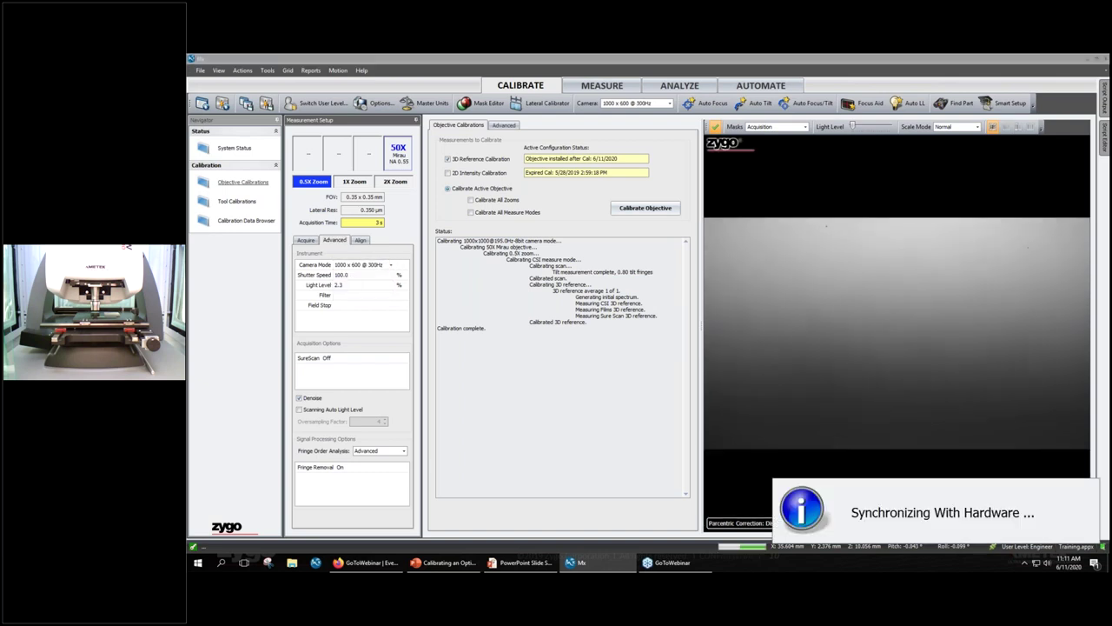
left_click(311, 242)
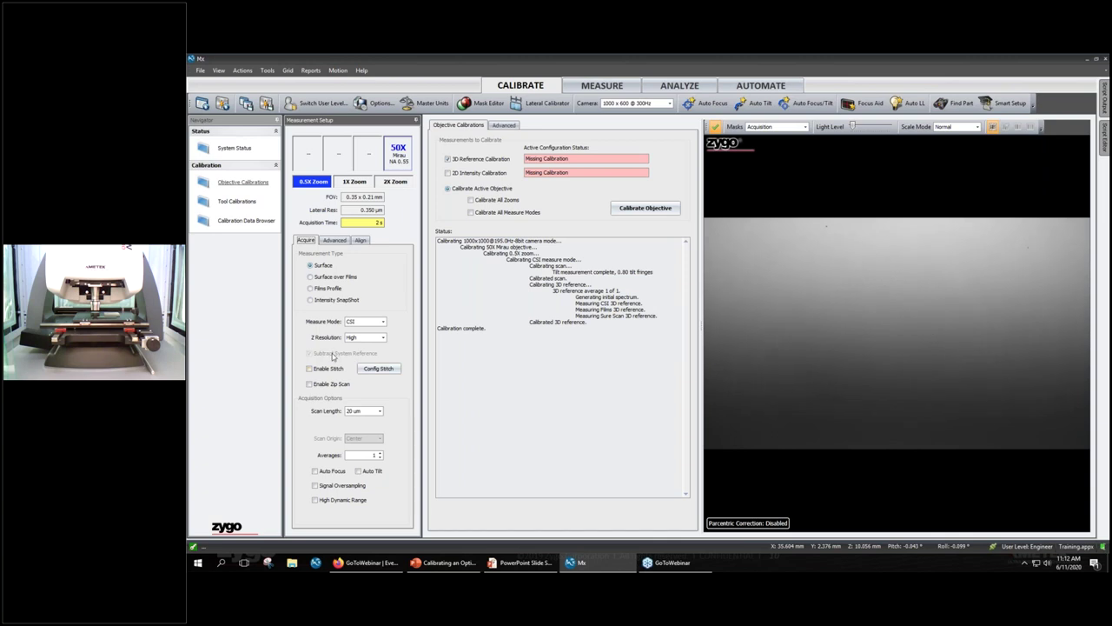
Restore the camera mode to 1000 x 1000 @ 195Hz and return to the acquisition settings.
left_click(335, 241)
left_click(342, 265)
left_click(360, 280)
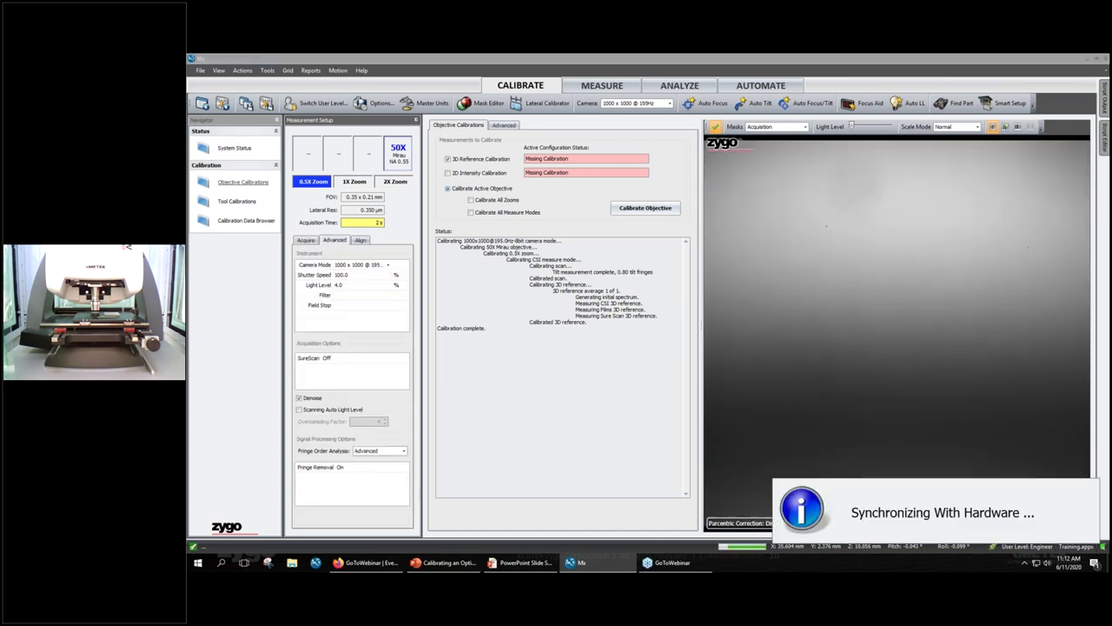
left_click(306, 241)
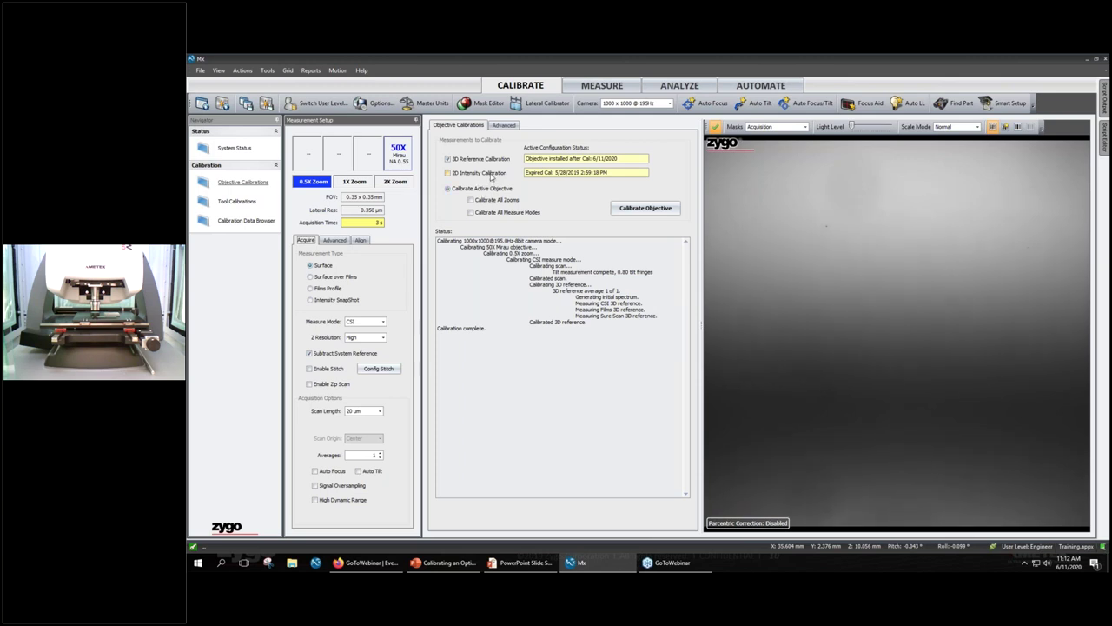
Enable Calibrate All Zooms and Calibrate All Measure Modes for the active objective, leaving 2D Intensity Calibration off.
left_click(448, 174)
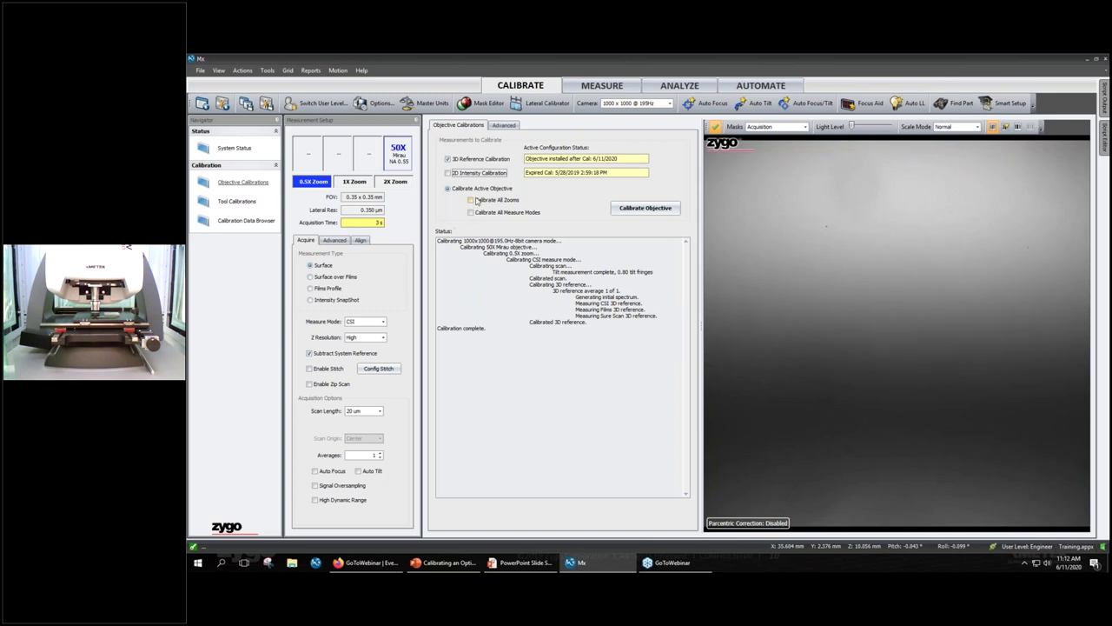
left_click(475, 202)
left_click(470, 213)
Enable Calibrate All Camera Modes in the advanced surface calibration options.
left_click(504, 125)
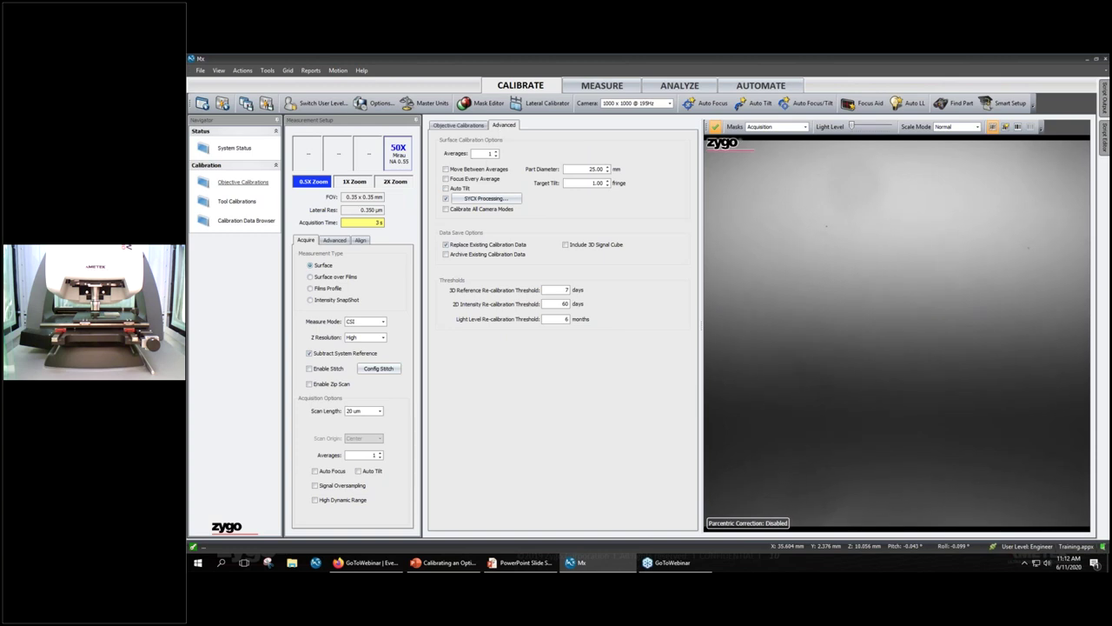
left_click(335, 240)
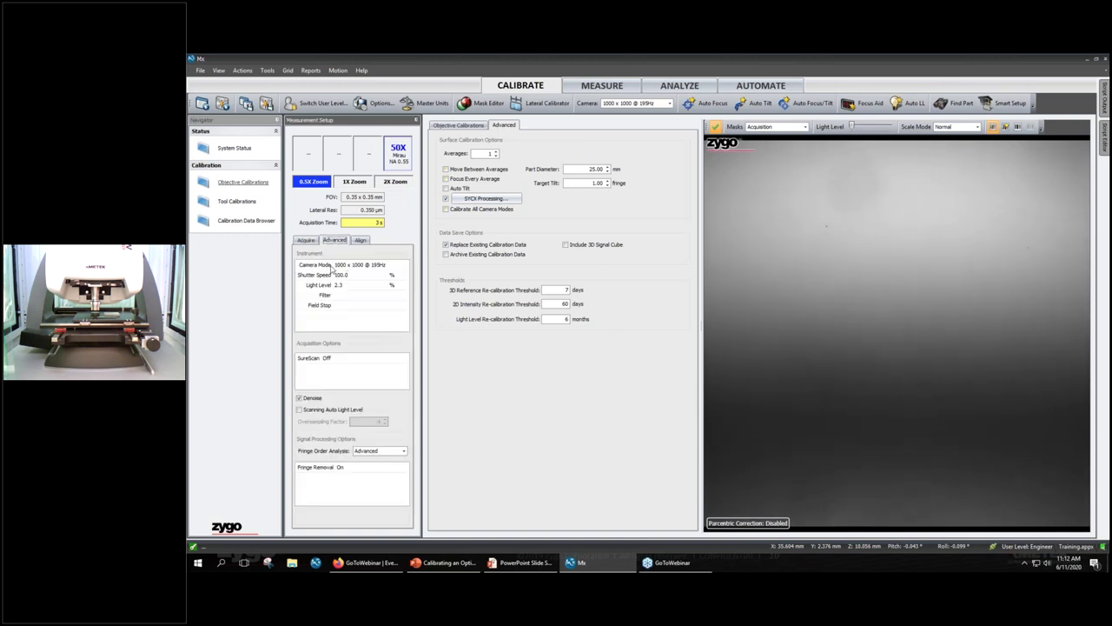
left_click(306, 240)
left_click(446, 209)
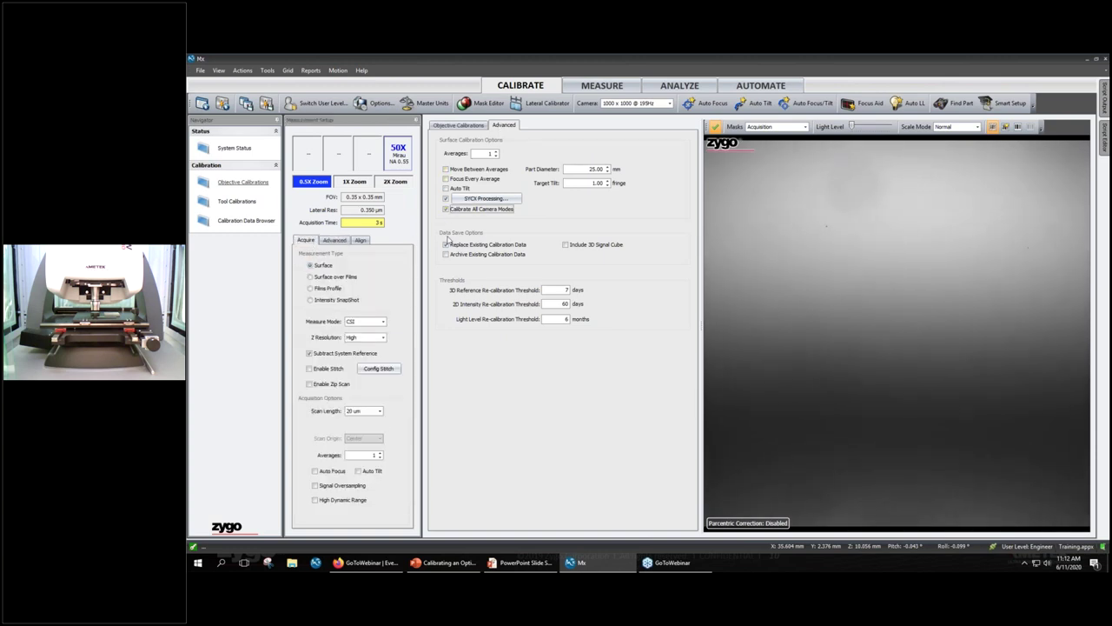
left_click(474, 127)
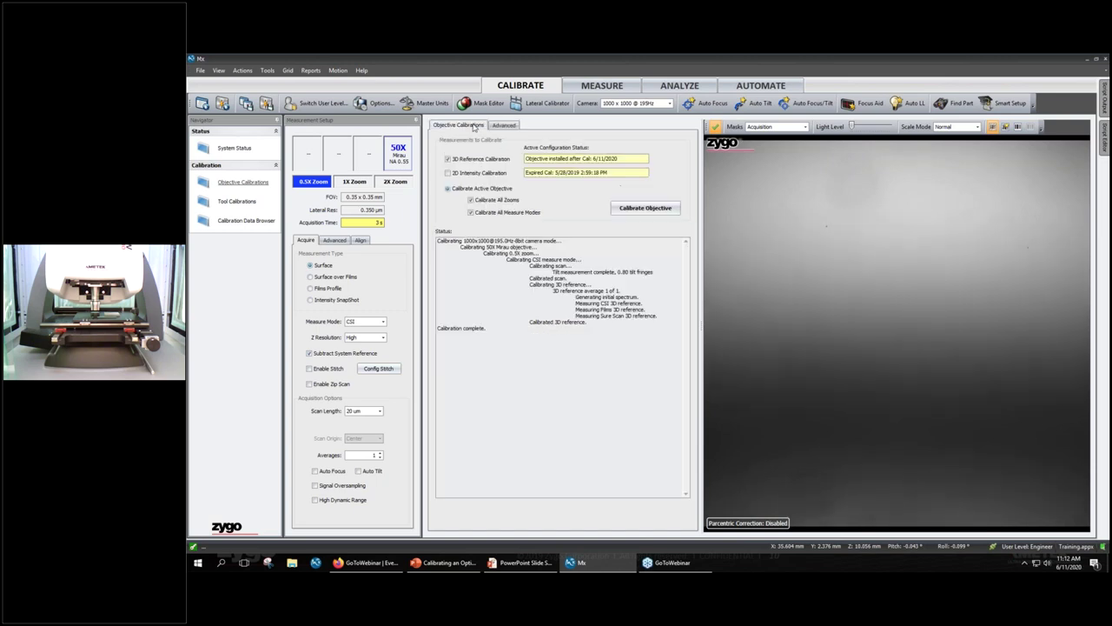
Turn off calibration of all zooms, all measure modes and all camera modes.
left_click(471, 201)
left_click(472, 212)
left_click(506, 125)
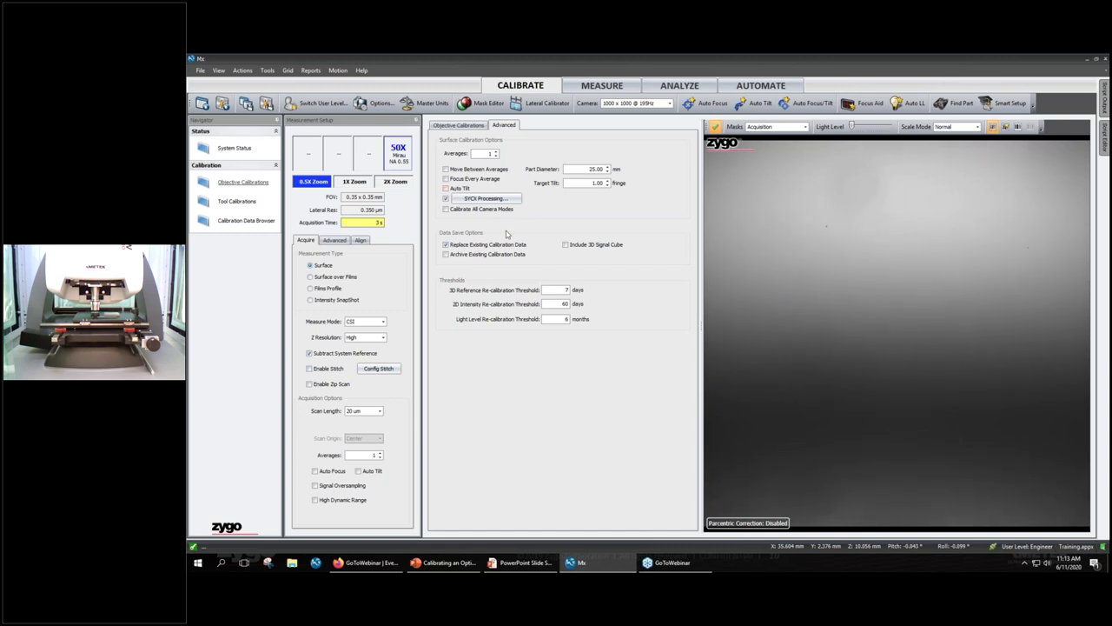
left_click(458, 126)
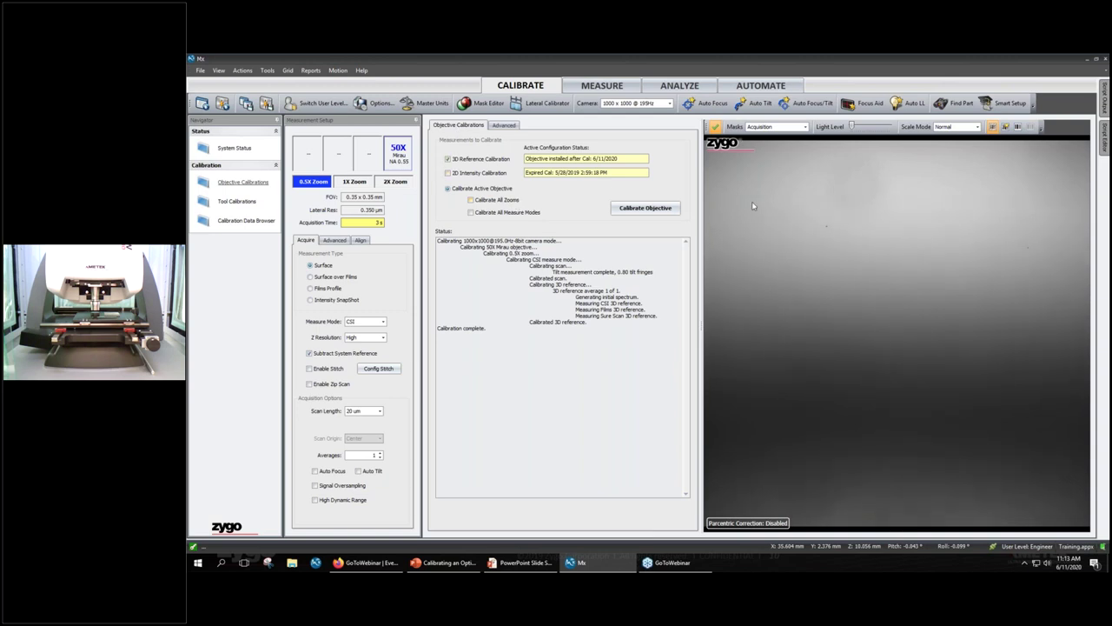
Run the 3D reference calibration of the active 50X objective at 0.5X zoom and return to the measurement workspace.
left_click(631, 209)
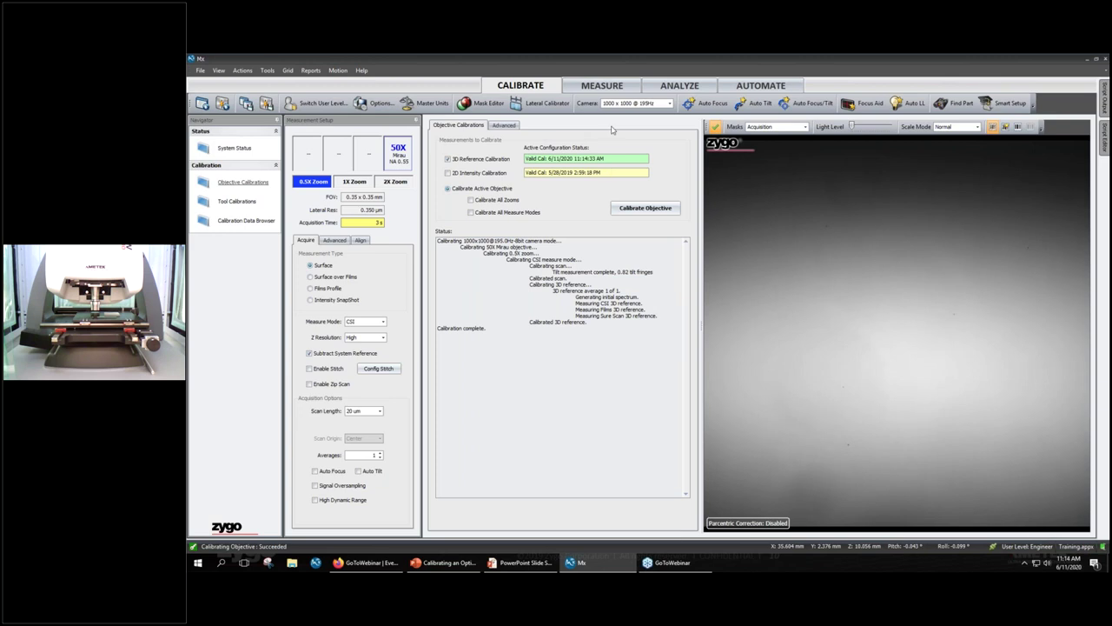
left_click(601, 87)
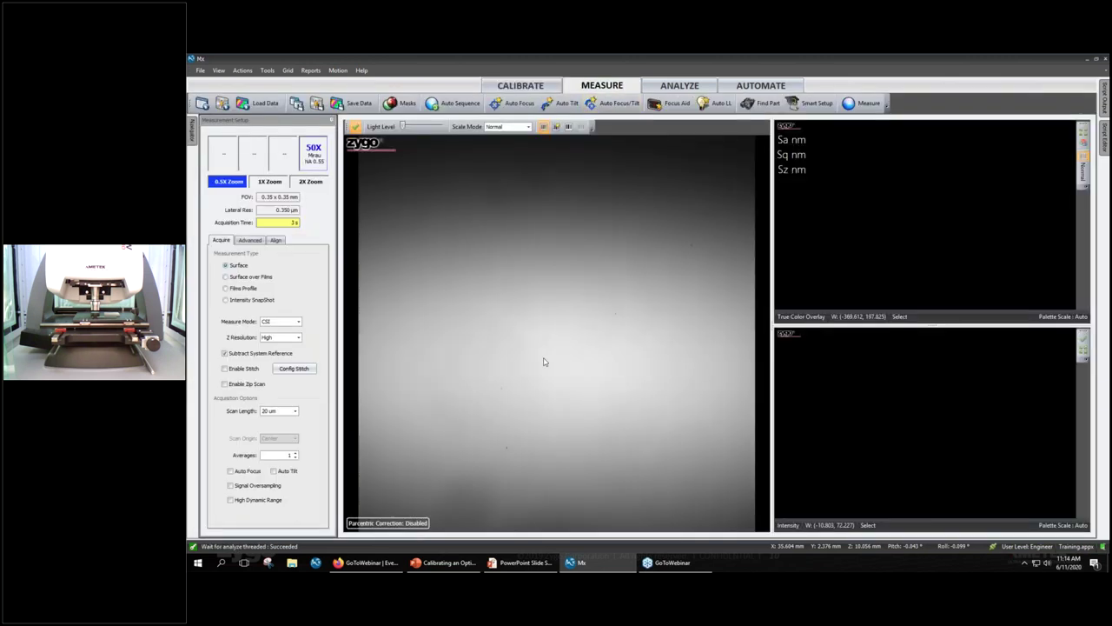
Switch to the PowerPoint slide show and advance to the slide on verifying that the system reference is good.
key("super+Tab")
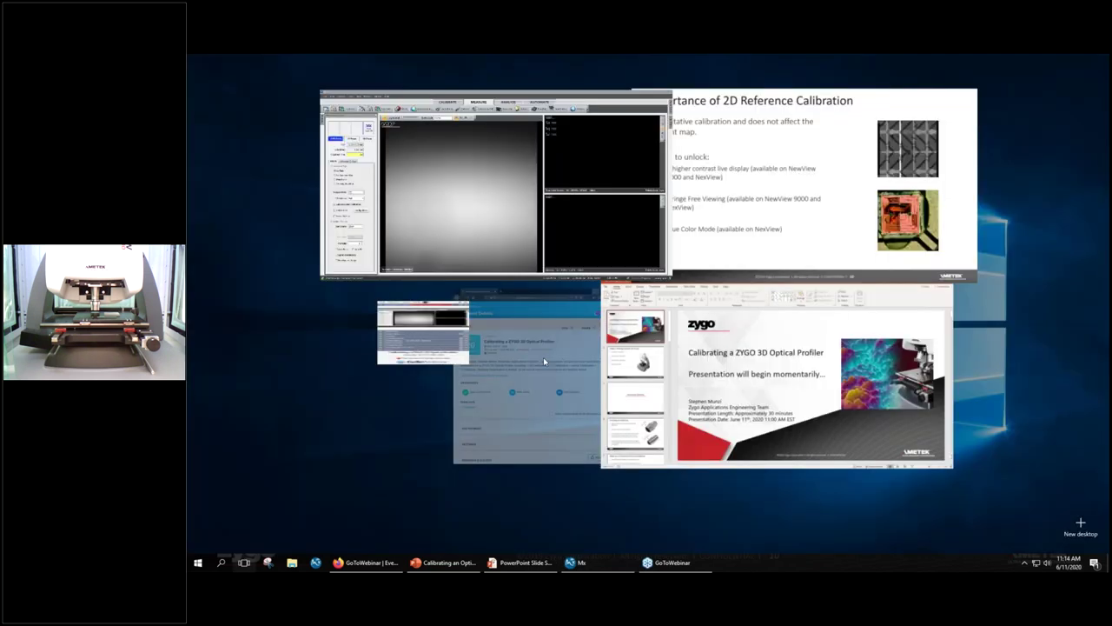
left_click(812, 174)
key("Right")
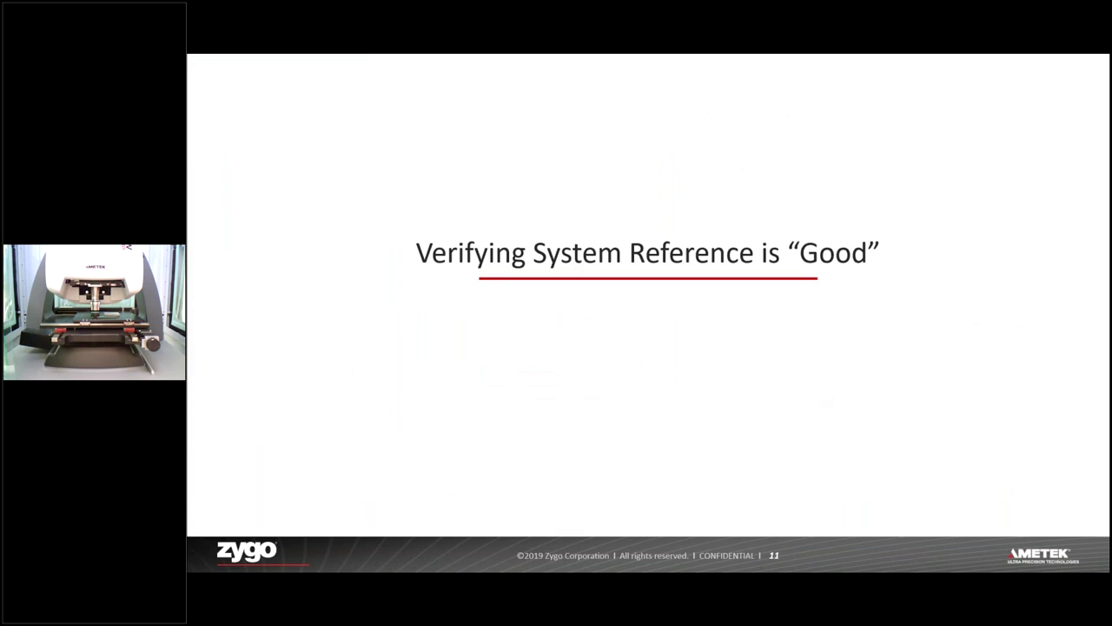
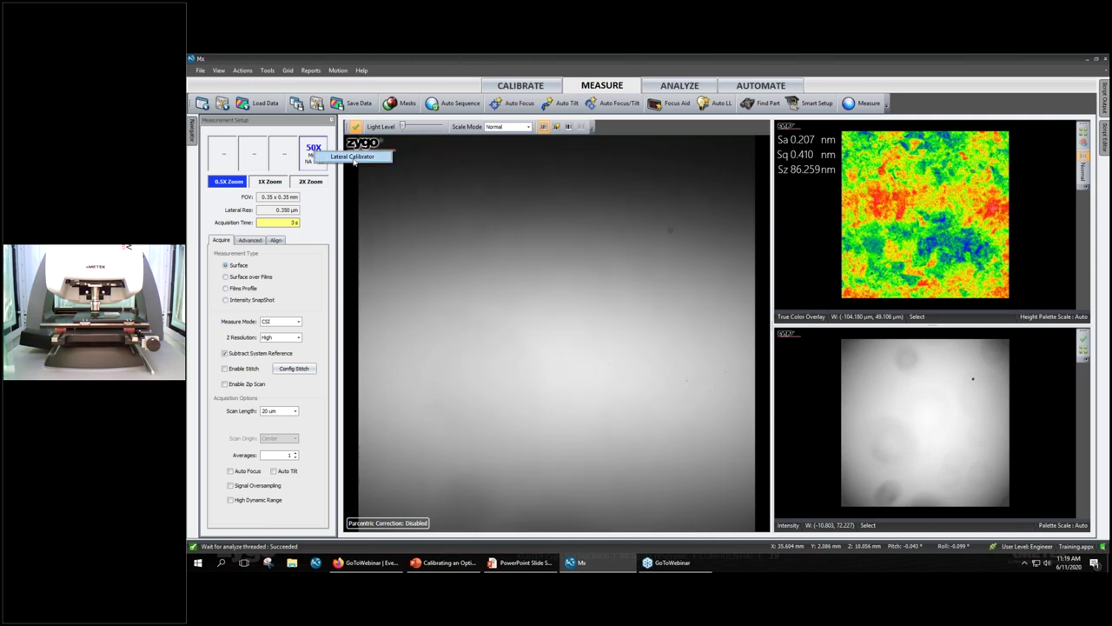
Open the Lateral Calibrator for the 50X Mirau objective in Mx and select 1X zoom.
left_click(314, 154)
left_click_drag(530, 173, 649, 129)
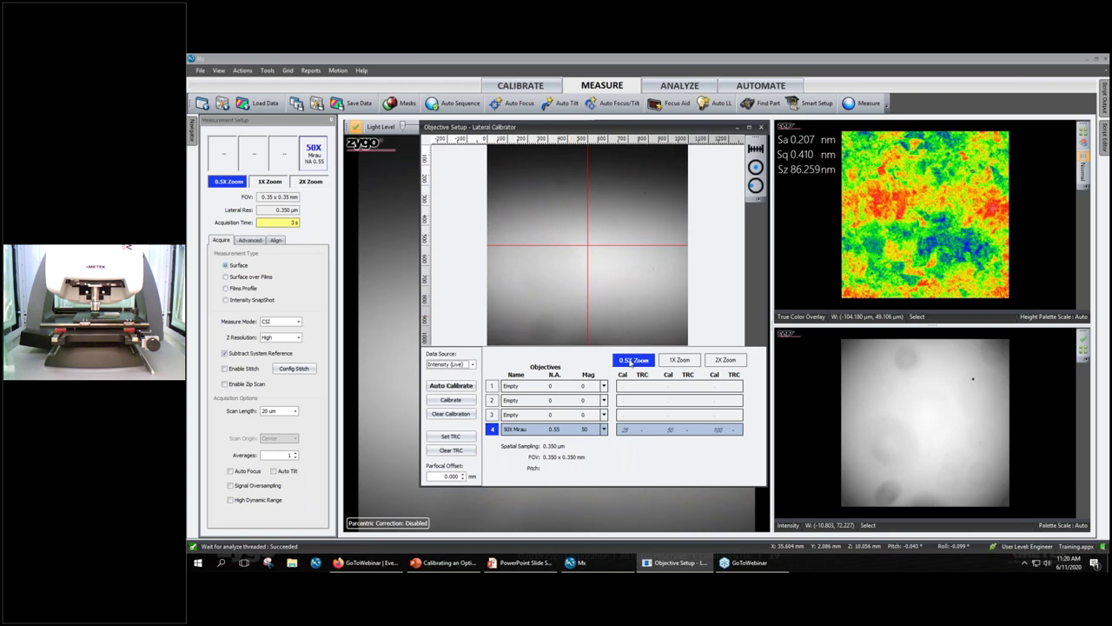
left_click(677, 361)
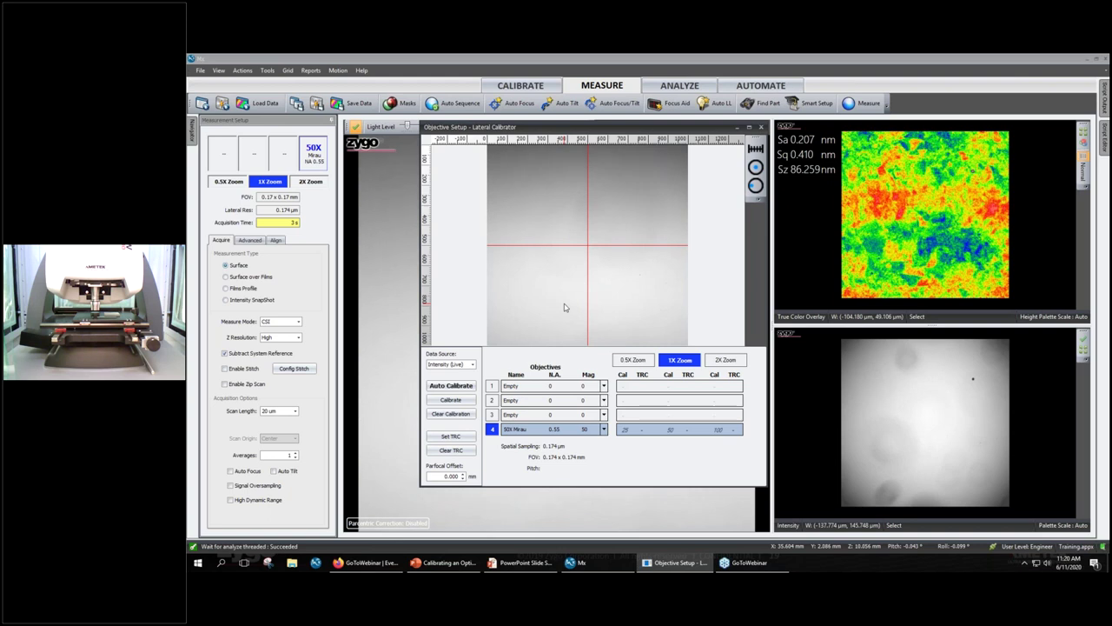
Move the stage to the stored Lat Cal scratch pad position and close Motion Utilities.
left_click(338, 70)
left_click(346, 82)
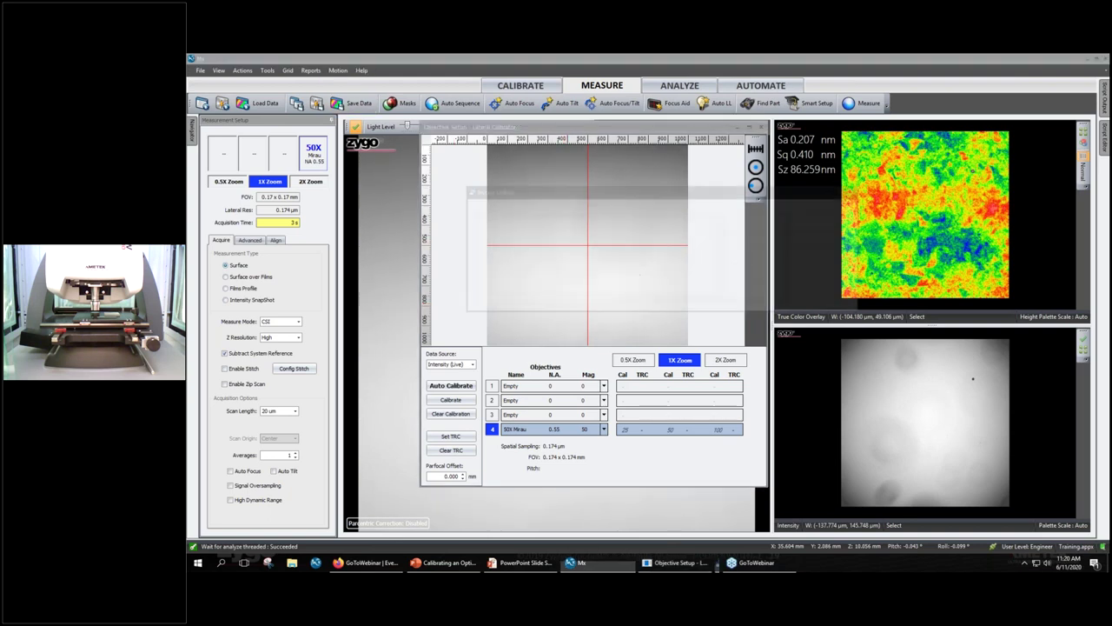
left_click(619, 203)
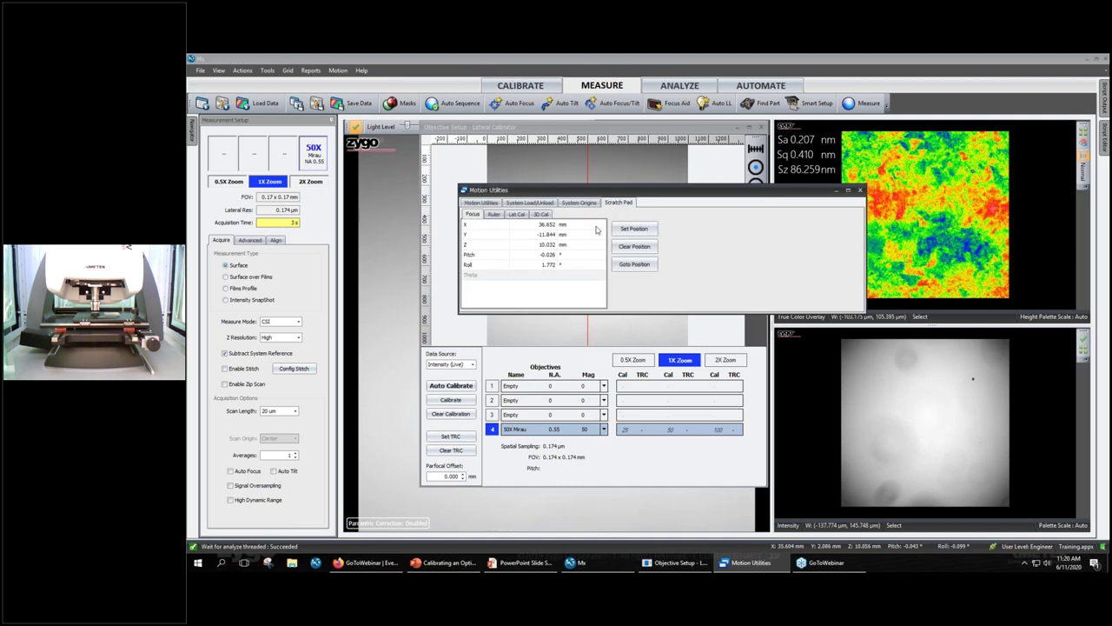
left_click(518, 214)
left_click(634, 264)
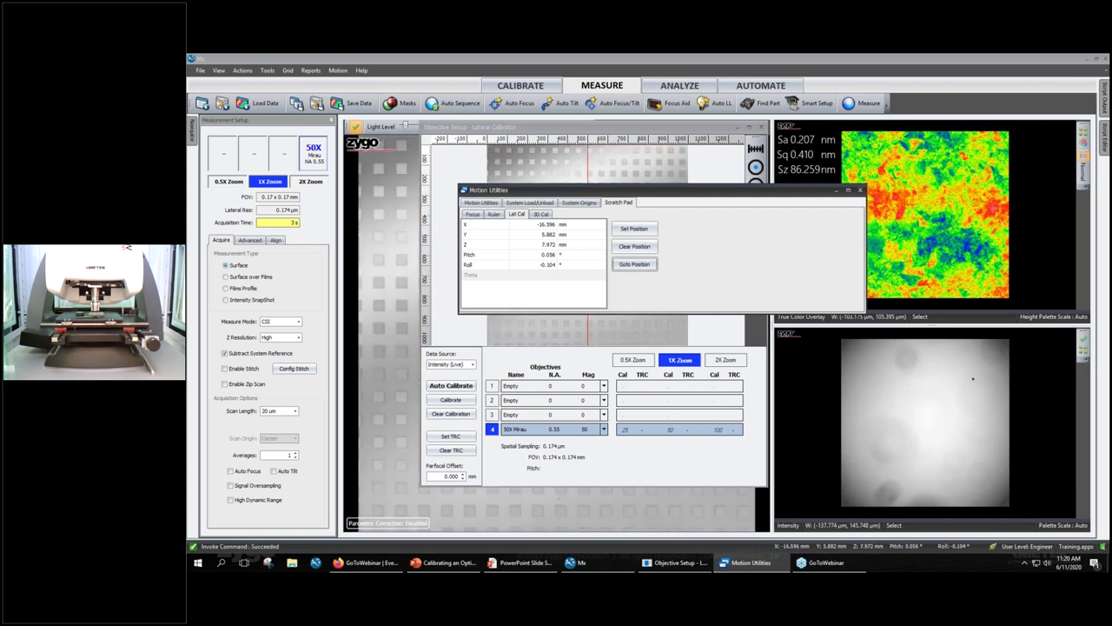
left_click_drag(838, 190, 825, 268)
left_click(846, 268)
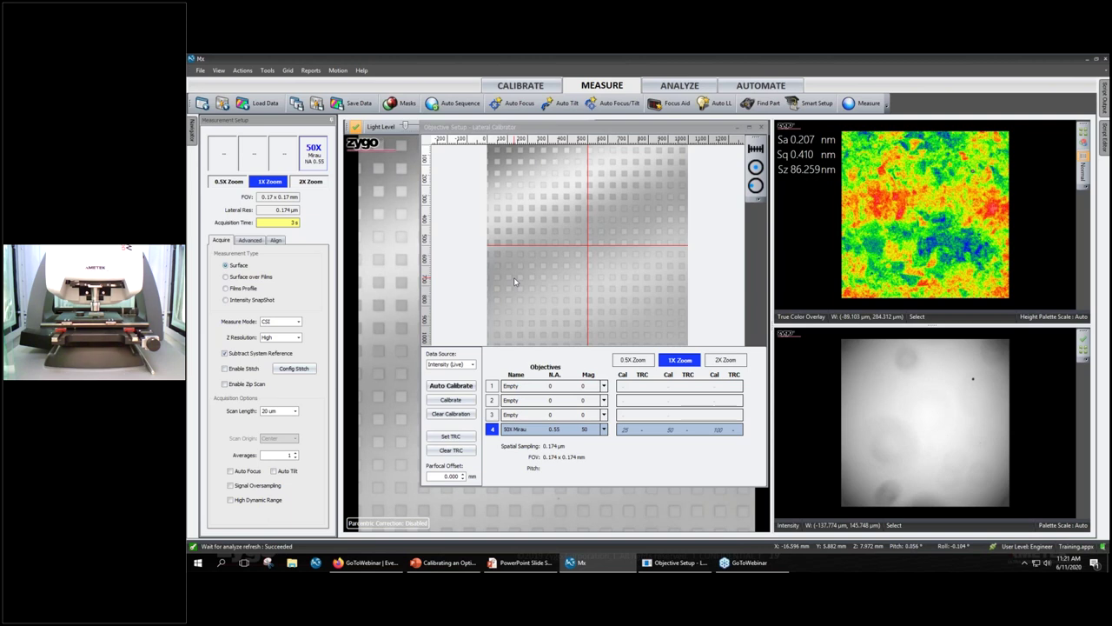
Auto focus and measure the grid standard, and auto-calibrate the 50X objective at 1X zoom with a certified pitch of 10.001 µm.
left_click(504, 103)
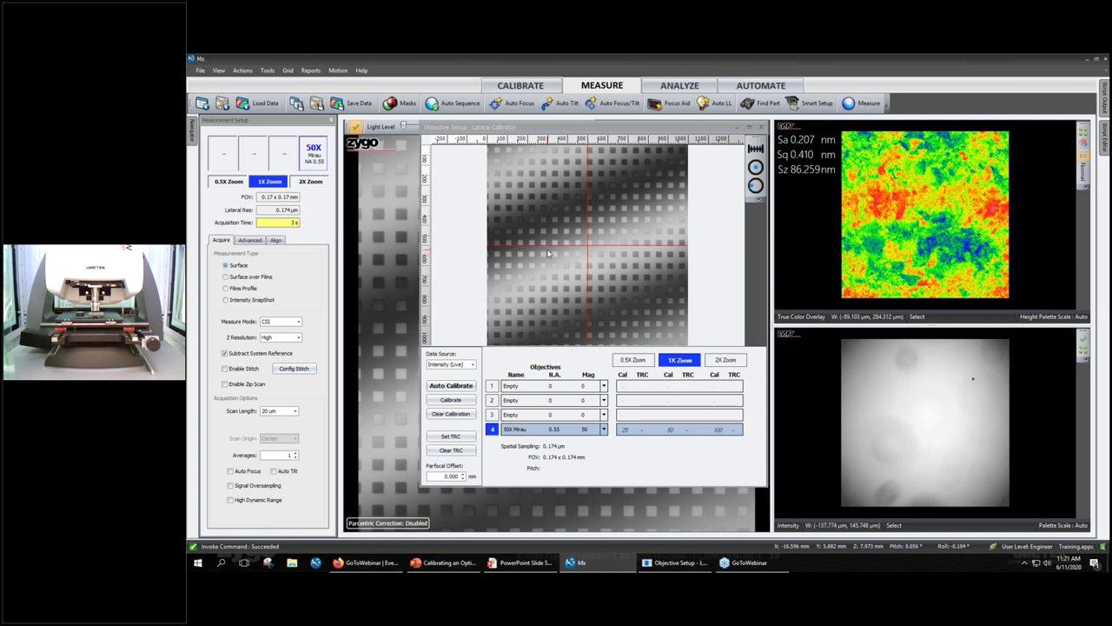
left_click(869, 104)
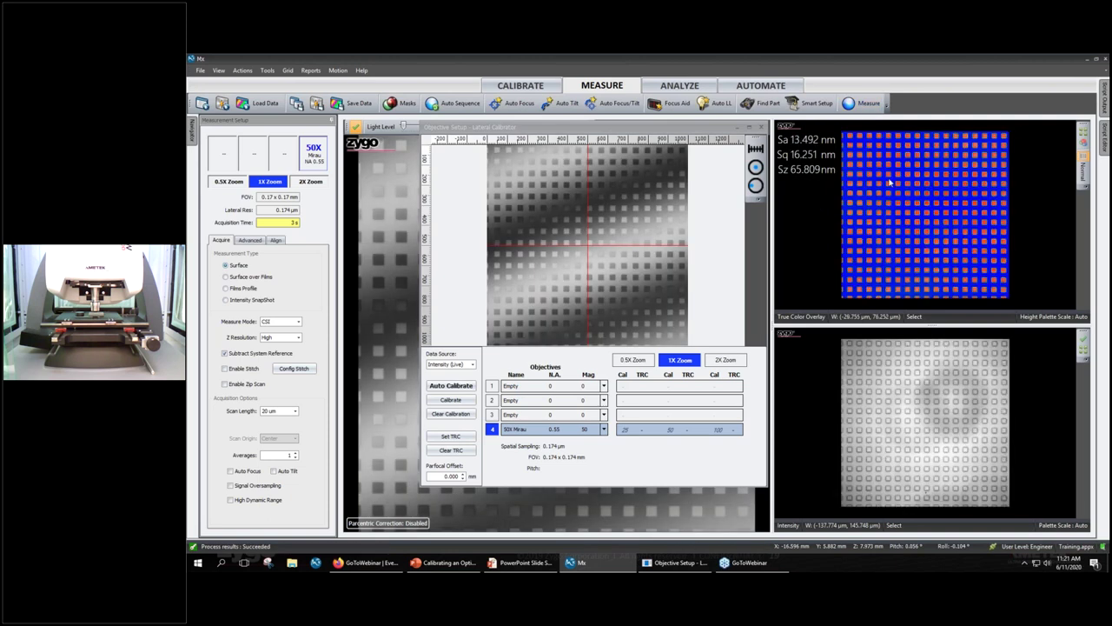
left_click(469, 387)
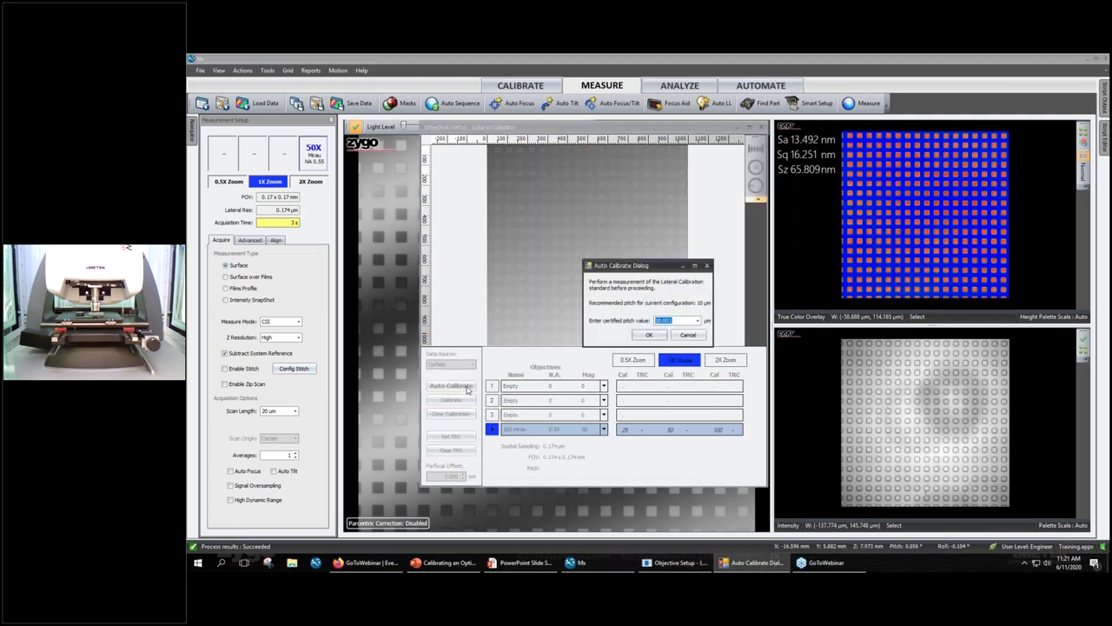
left_click(682, 320)
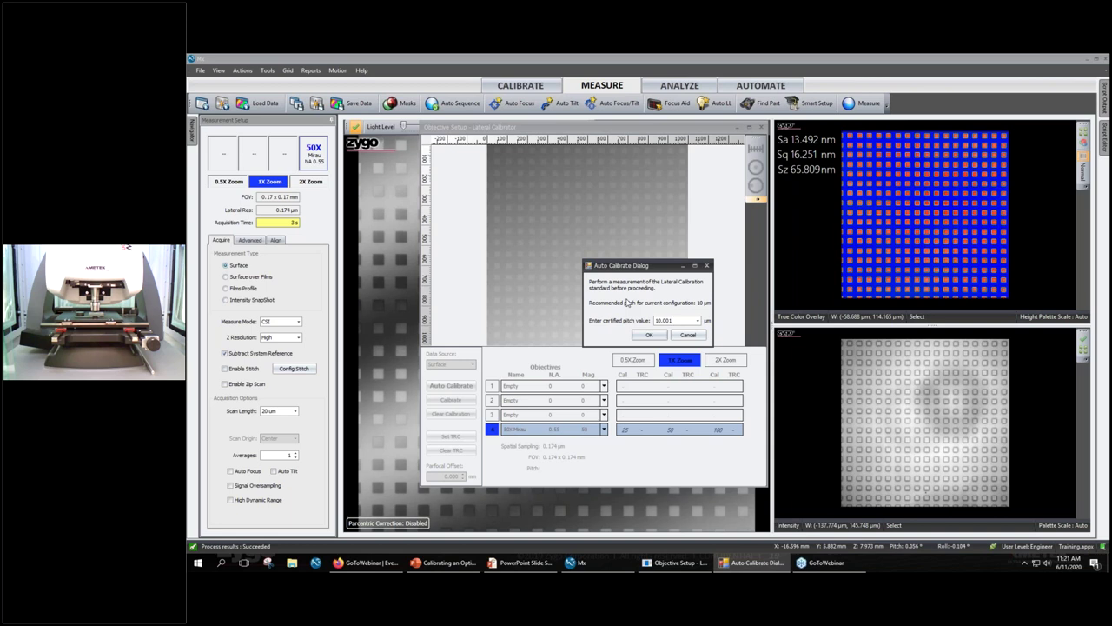
left_click(649, 337)
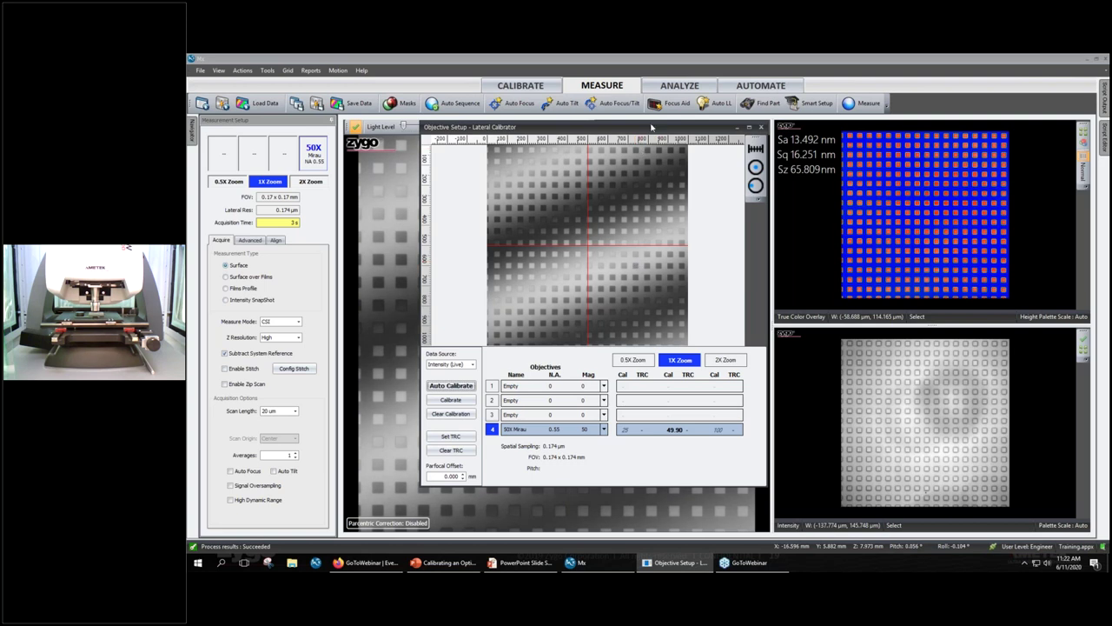
Move the Lateral Calibrator off the live view and send the stage to the stored Ruler scratch pad position.
left_click_drag(652, 129, 787, 179)
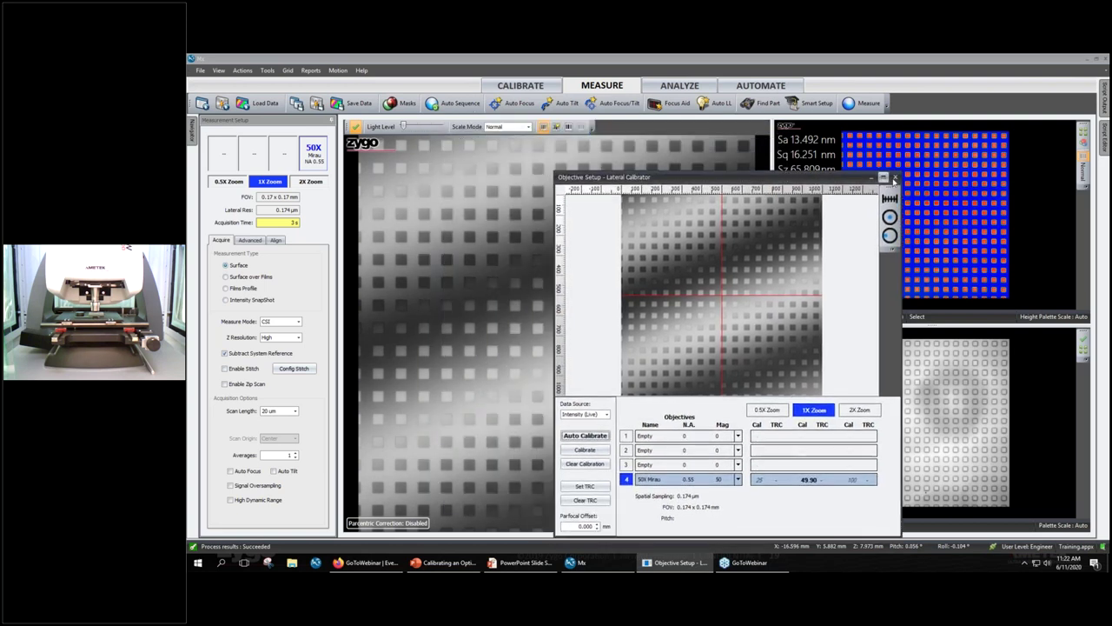
left_click_drag(886, 178, 973, 132)
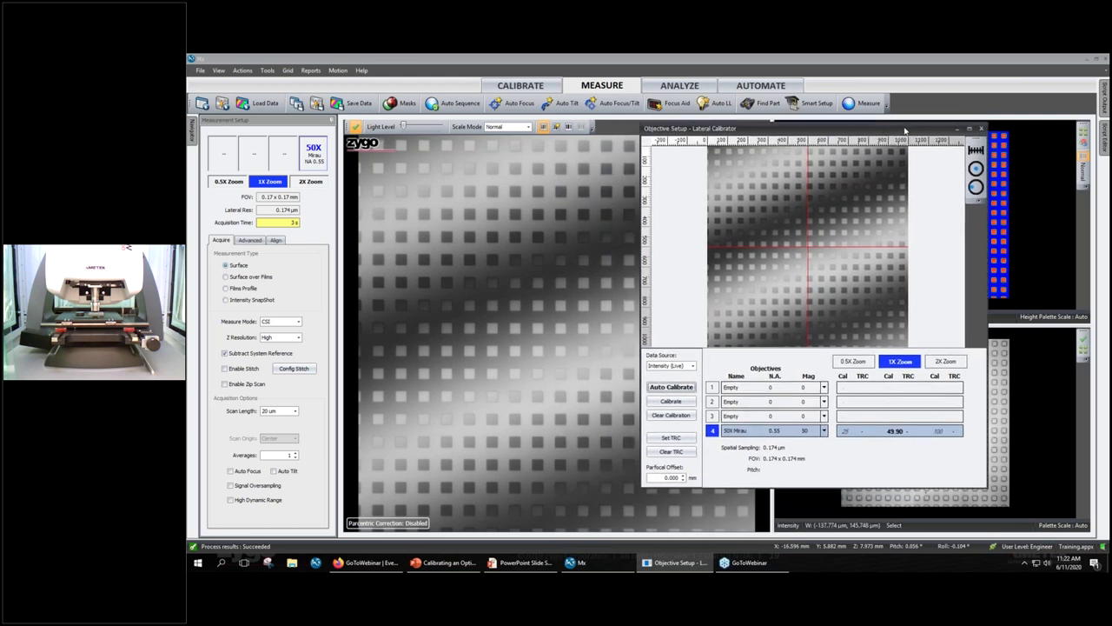
left_click(344, 71)
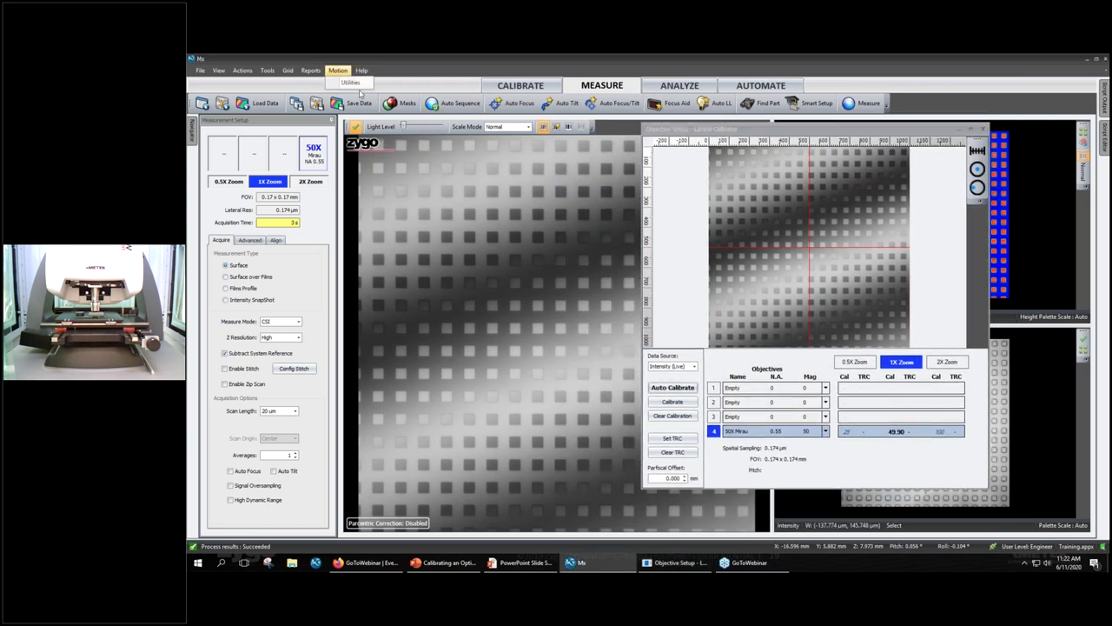
left_click(350, 88)
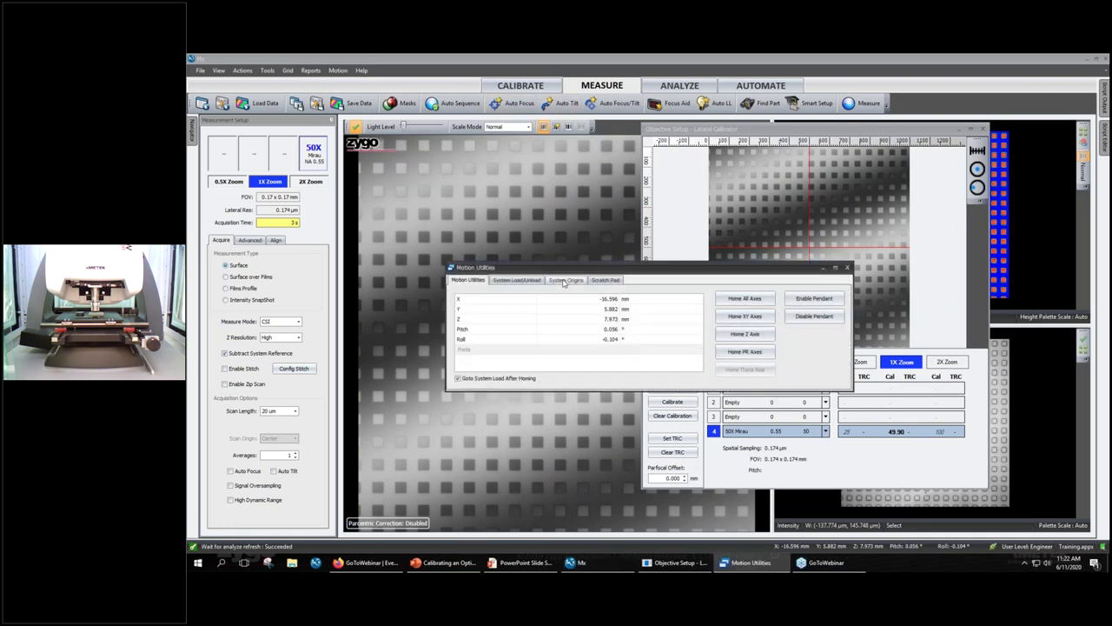
left_click(606, 280)
left_click(482, 292)
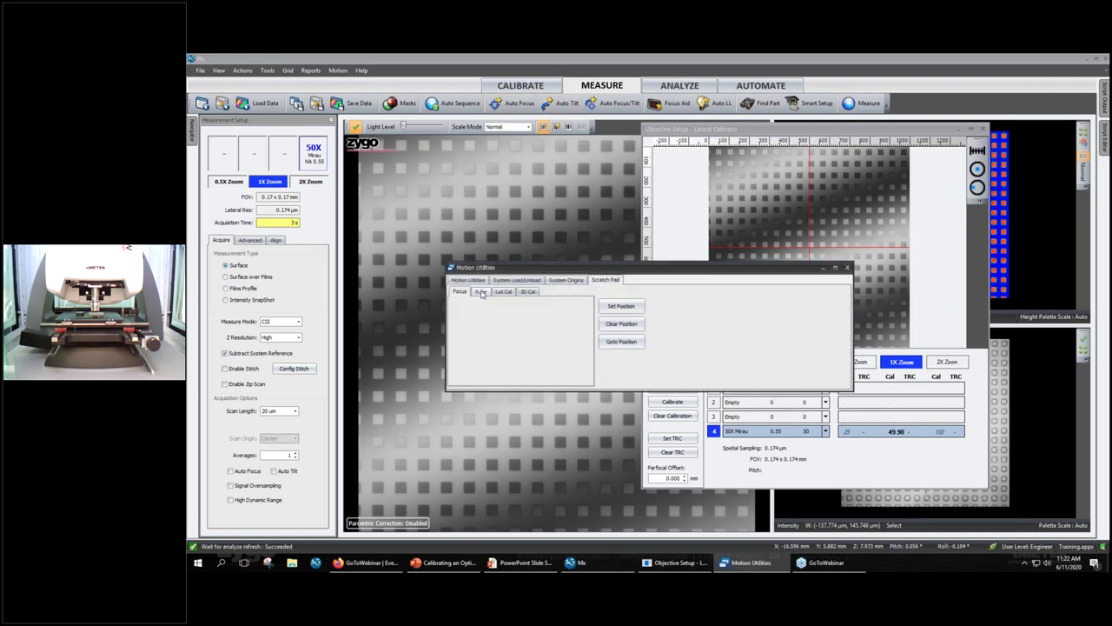
left_click(621, 342)
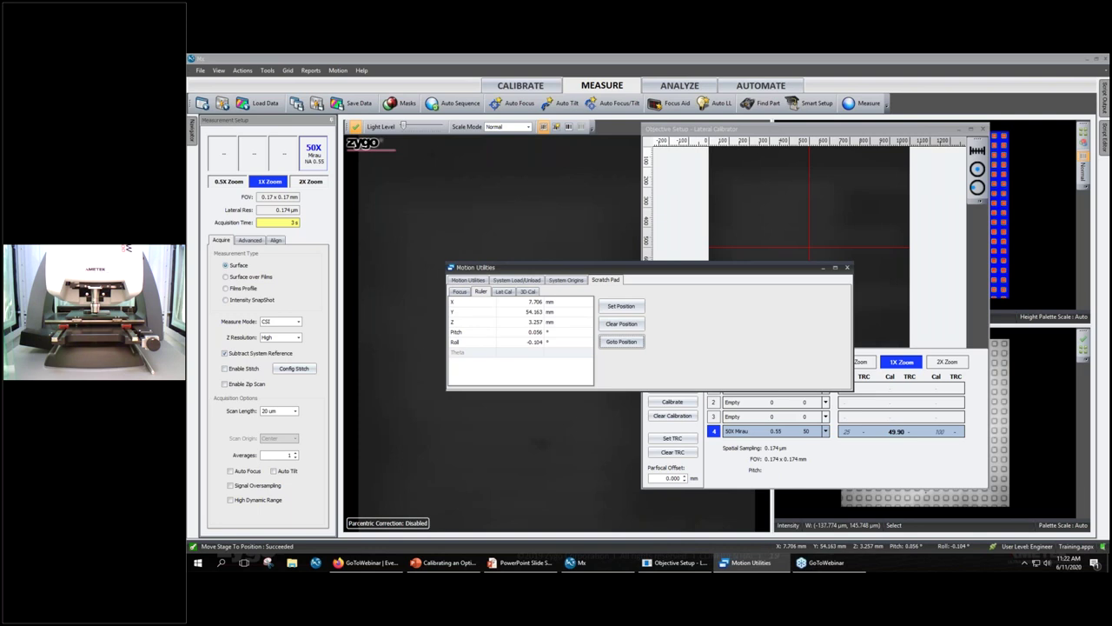
Auto focus on the ruler standard and close Motion Utilities.
left_click_drag(769, 268, 547, 274)
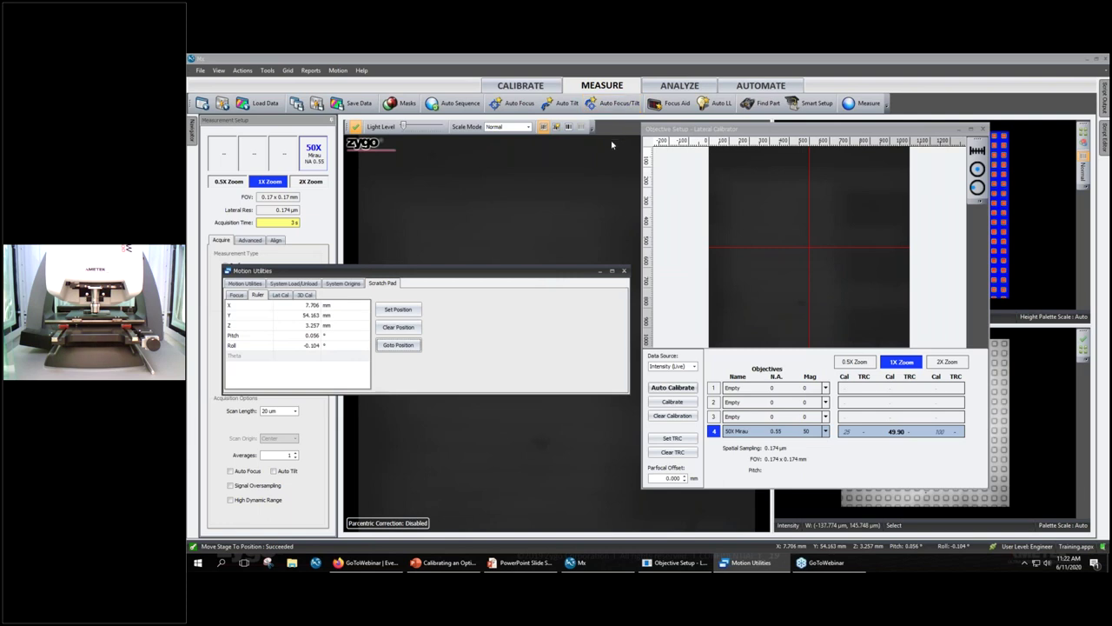
left_click(516, 102)
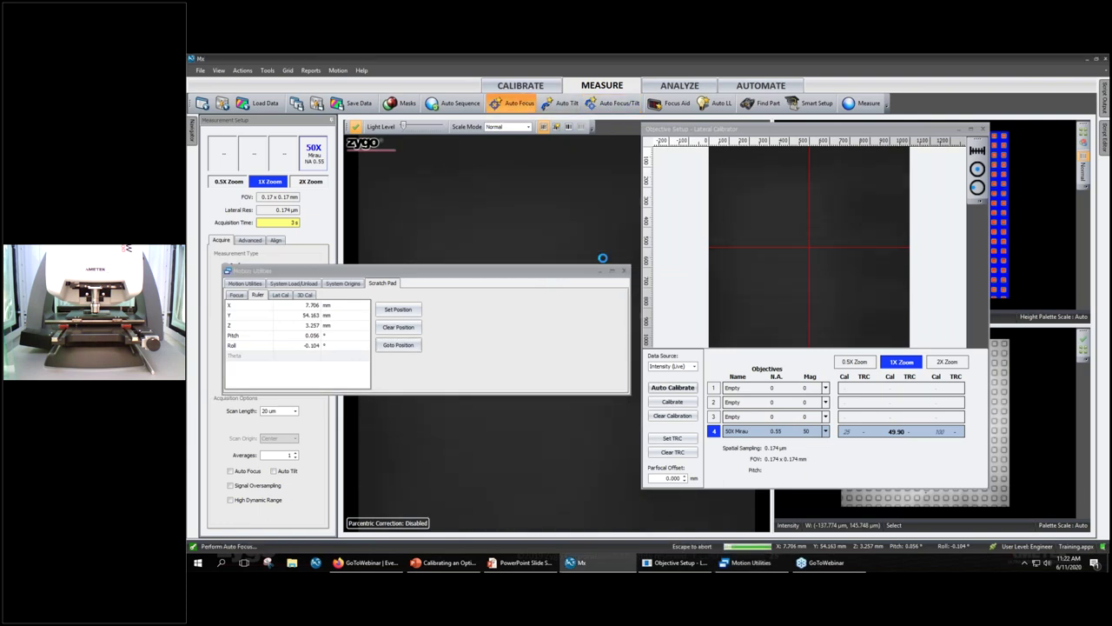
left_click_drag(562, 276, 810, 288)
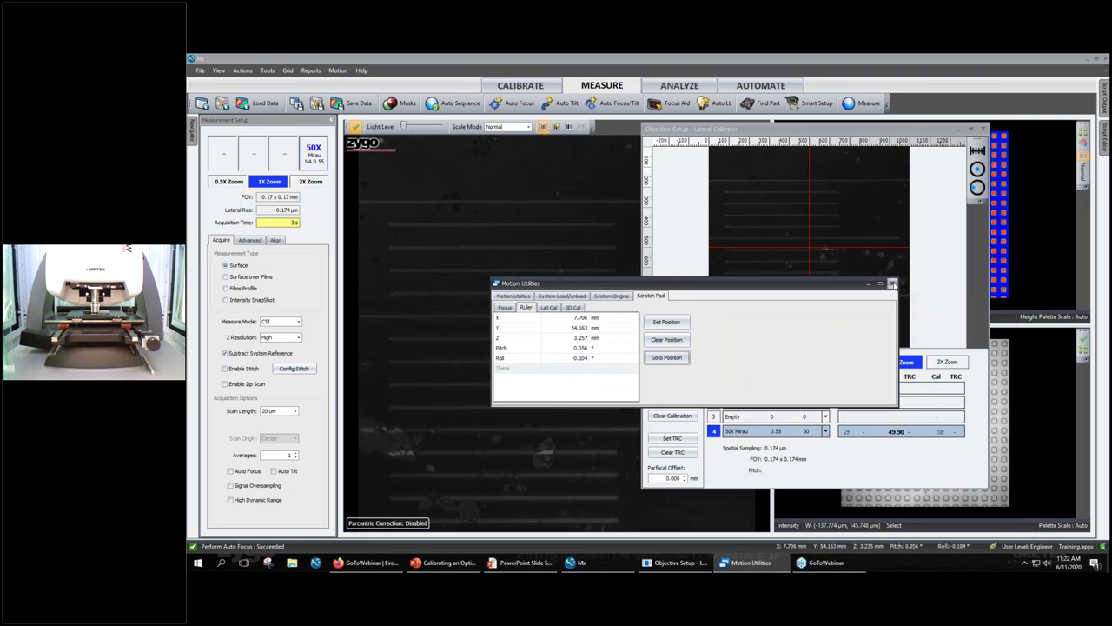
left_click(892, 283)
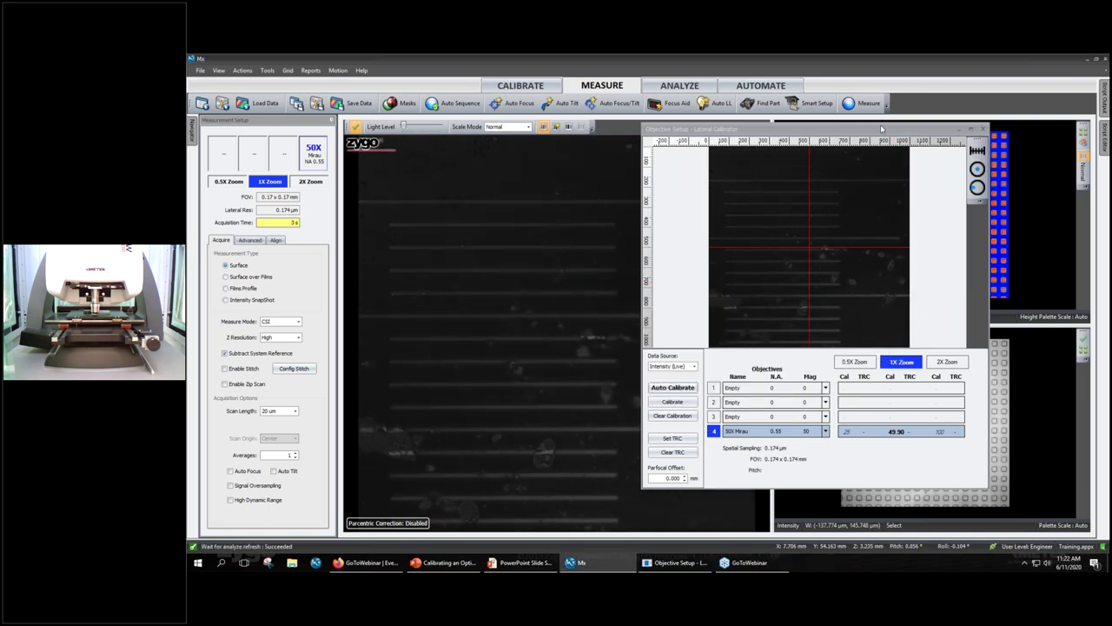
Draw a vertical calibration line in the Lateral Calibrator from the uppermost long ruler mark to the next long mark.
left_click_drag(860, 130, 619, 150)
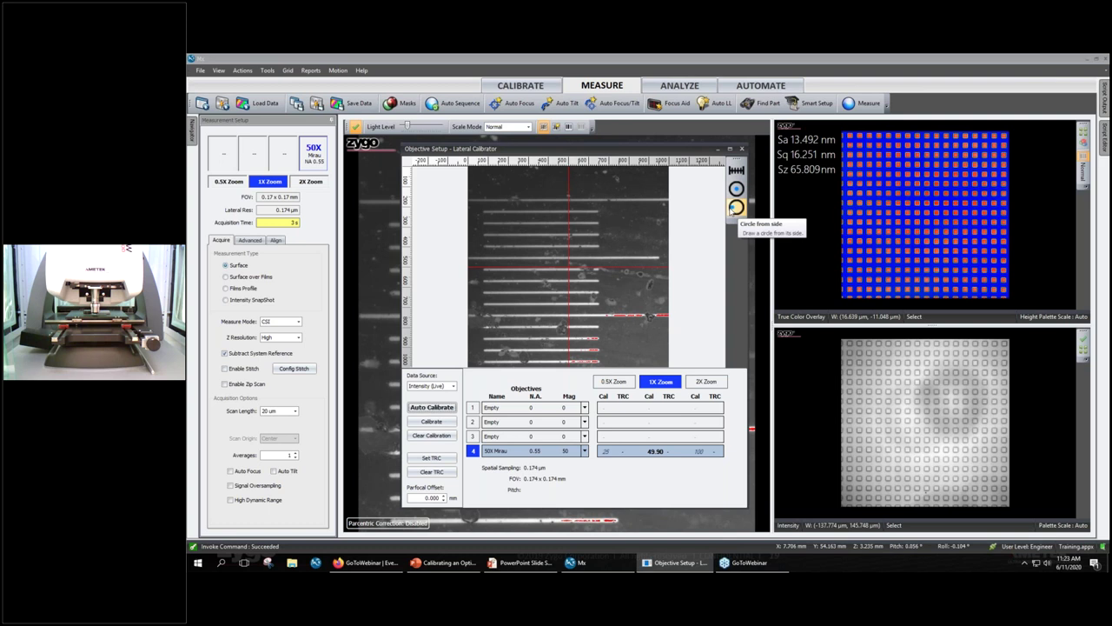
left_click(736, 170)
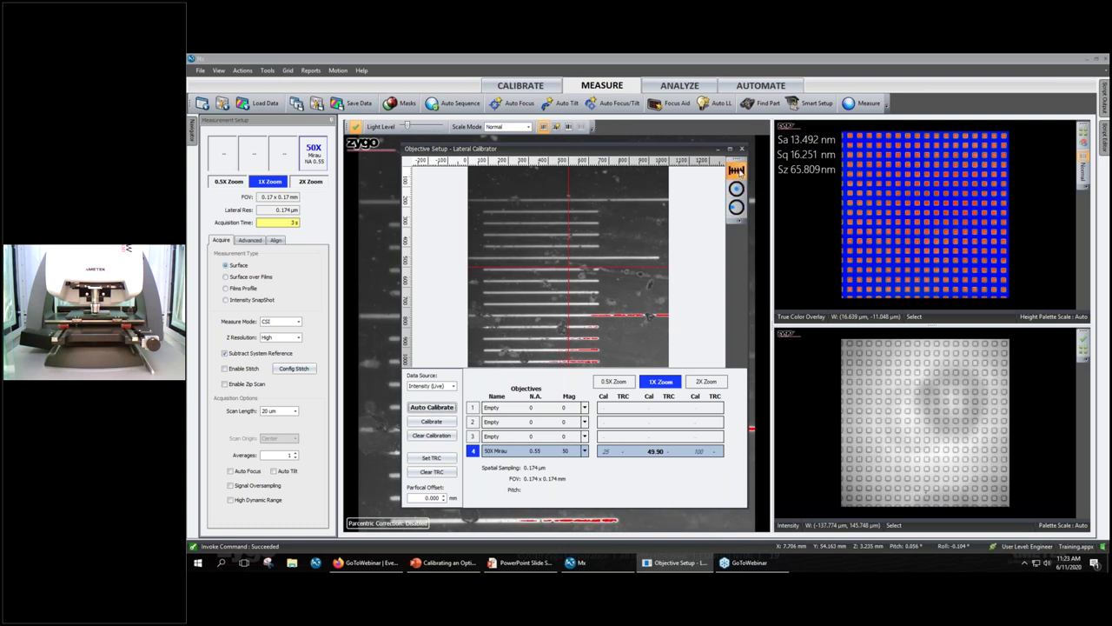
scroll(631, 203, "up", 4)
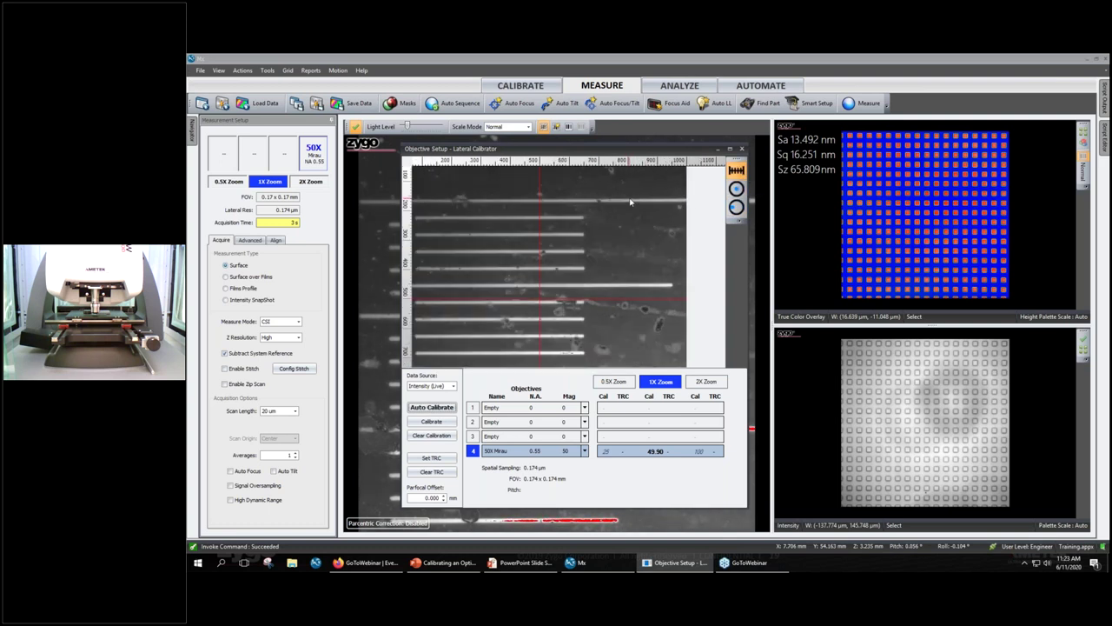
left_click(635, 199)
left_click_drag(636, 199, 638, 336)
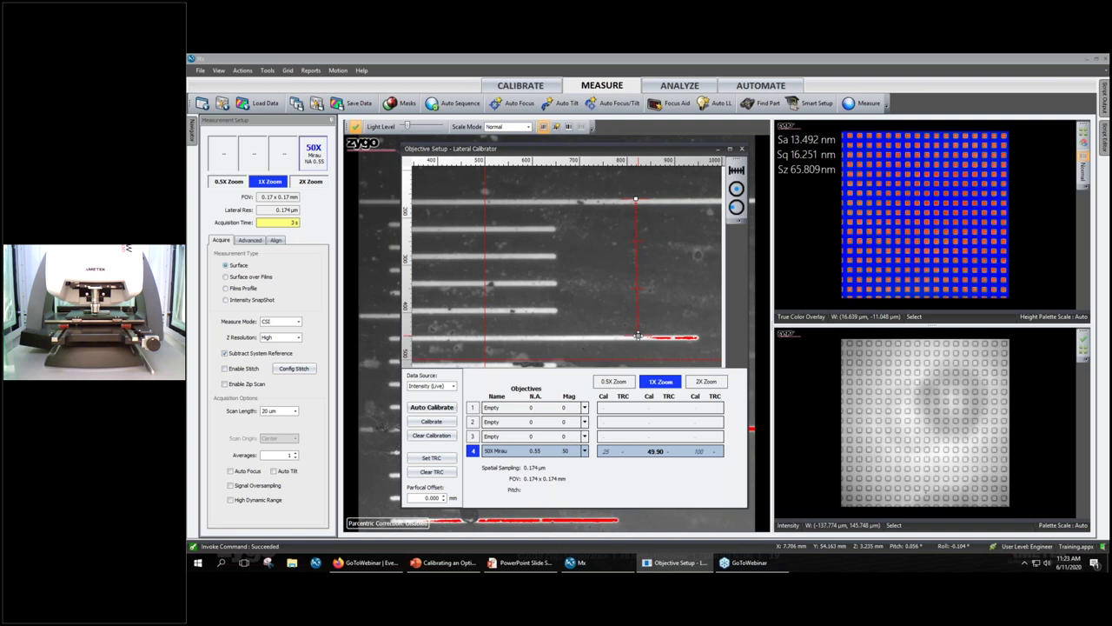
right_click(638, 336)
left_click(662, 341)
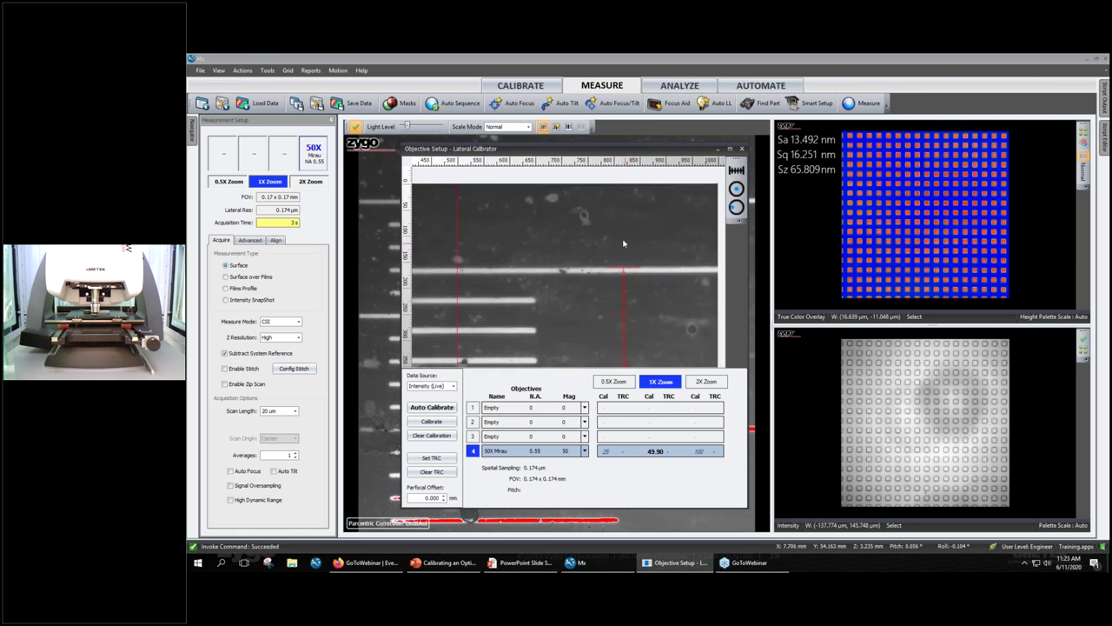
scroll(657, 310, "down", 2)
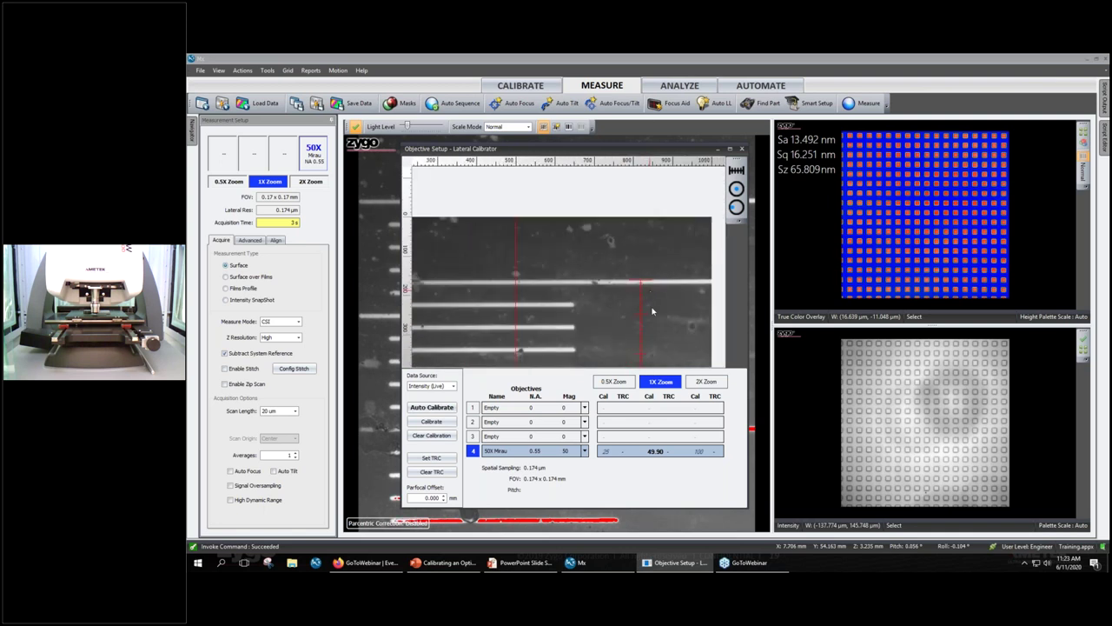
scroll(657, 299, "down", 1)
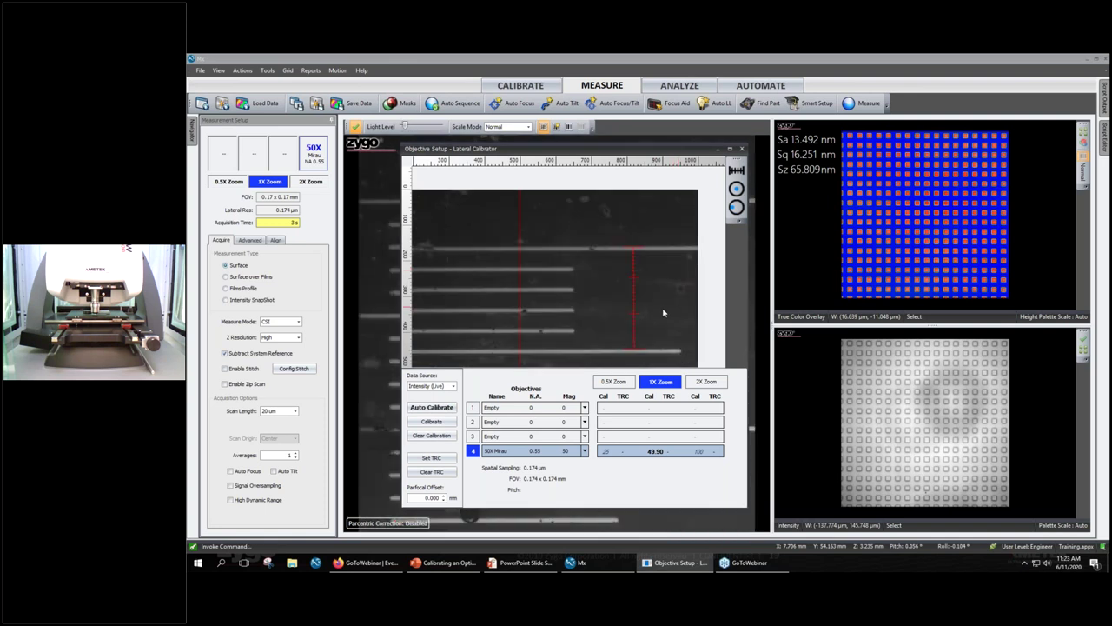
Calibrate the 50X objective at 1X zoom from the drawn line with a length of 50 µm and close the Lateral Calibrator.
left_click(432, 421)
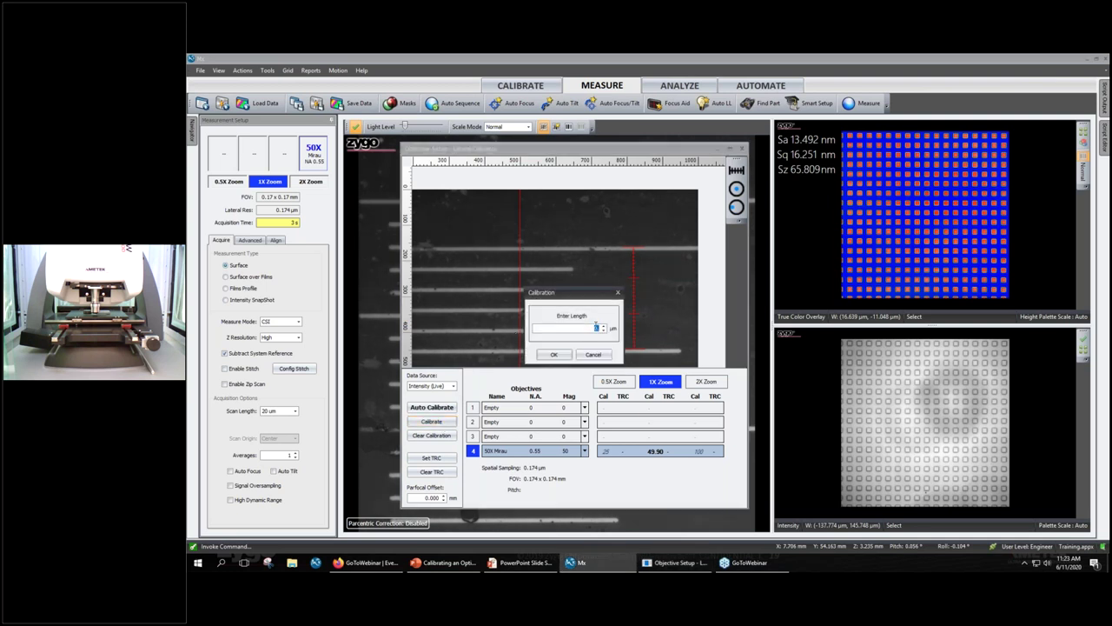
type("50")
left_click(553, 355)
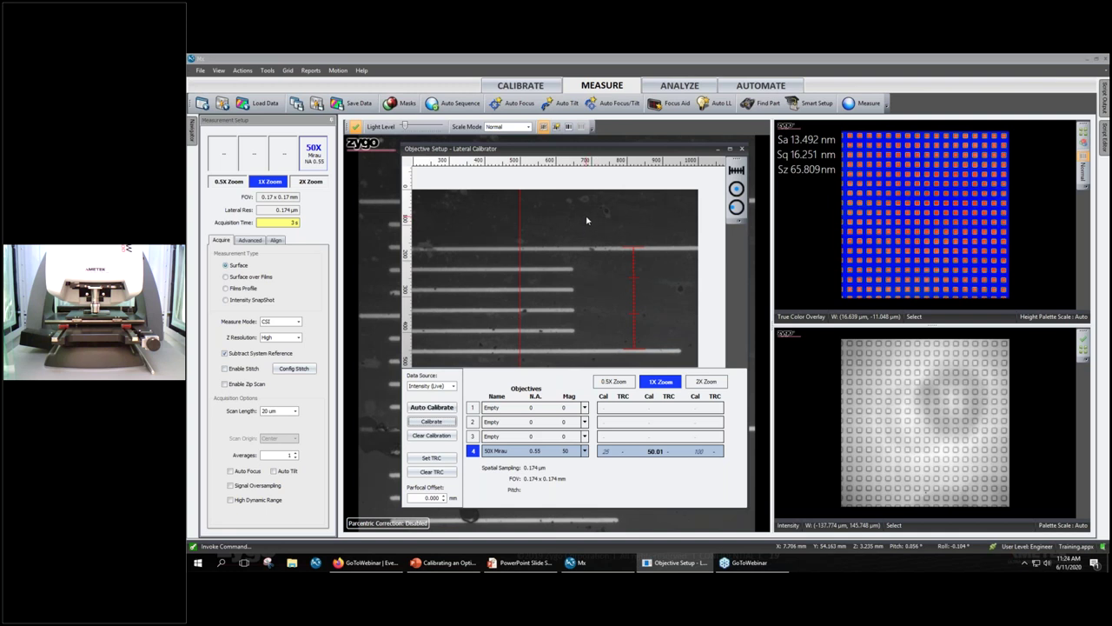
left_click(741, 149)
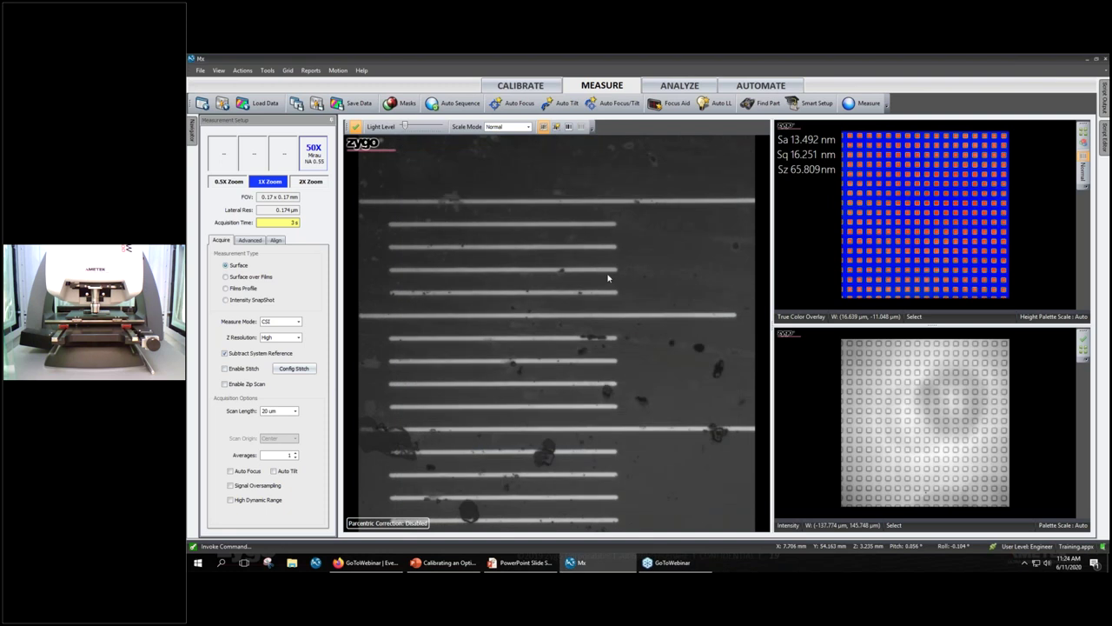
Switch to the PowerPoint slide show and bring up the General Q&A slide.
key("super+Tab")
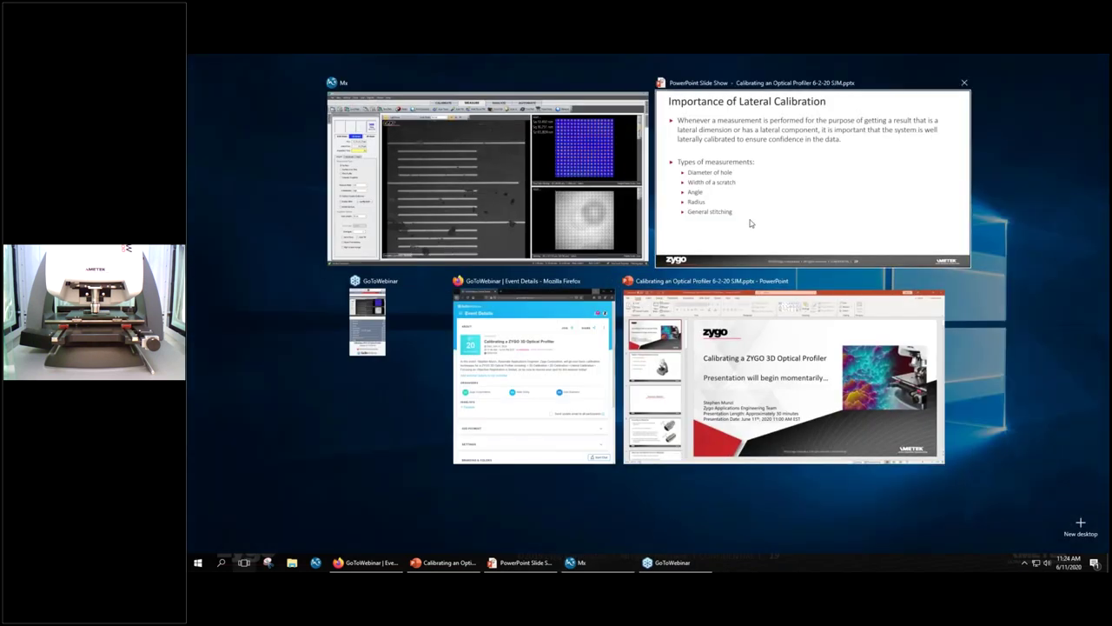
left_click(748, 220)
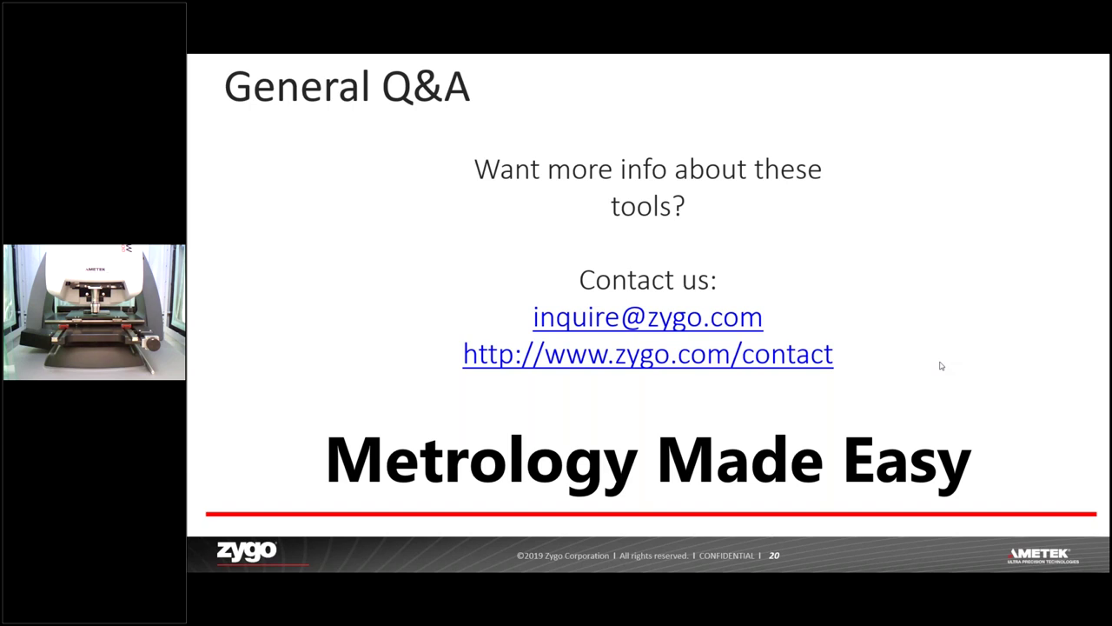
Switch back to Mx, open the Lateral Calibrator and view the Auto Calibrate pitch prompt without running the calibration.
key("super+Tab")
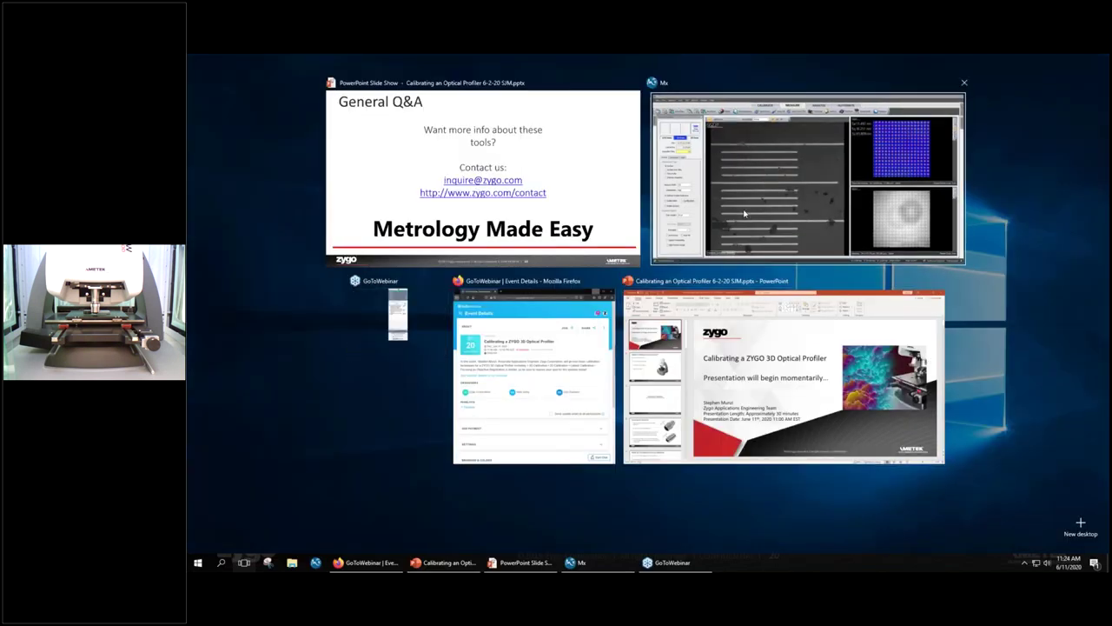
left_click(808, 174)
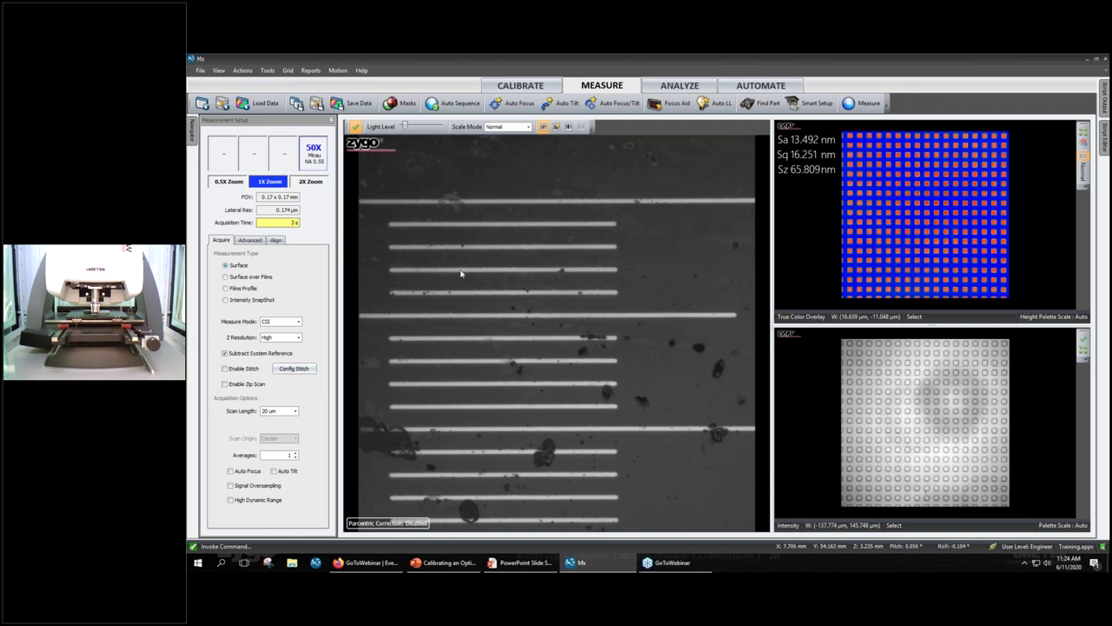
left_click(306, 161)
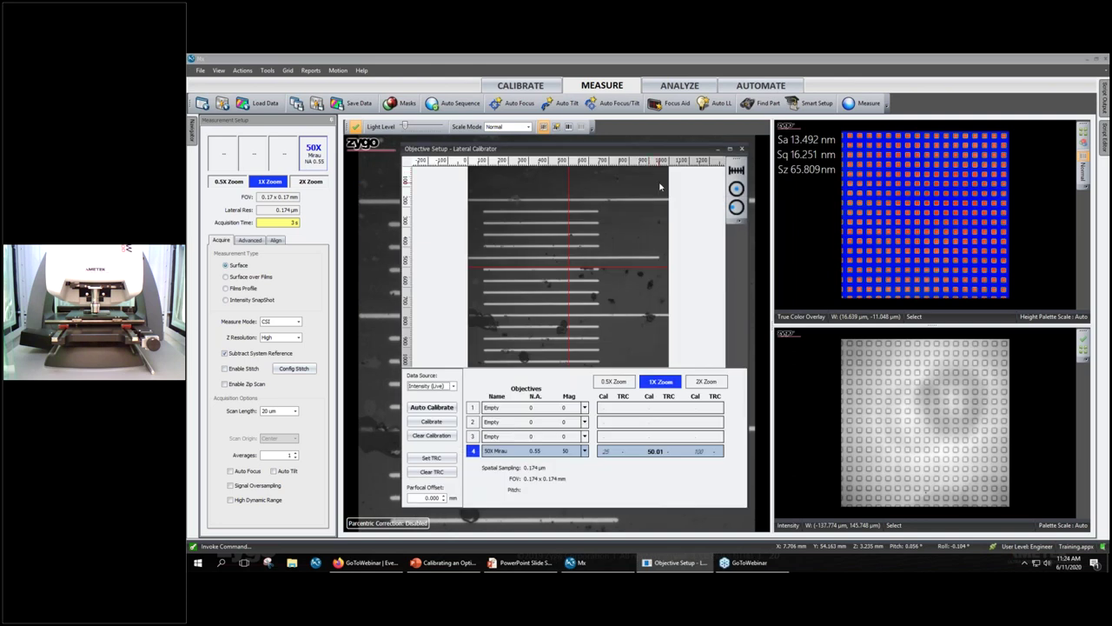
left_click(431, 407)
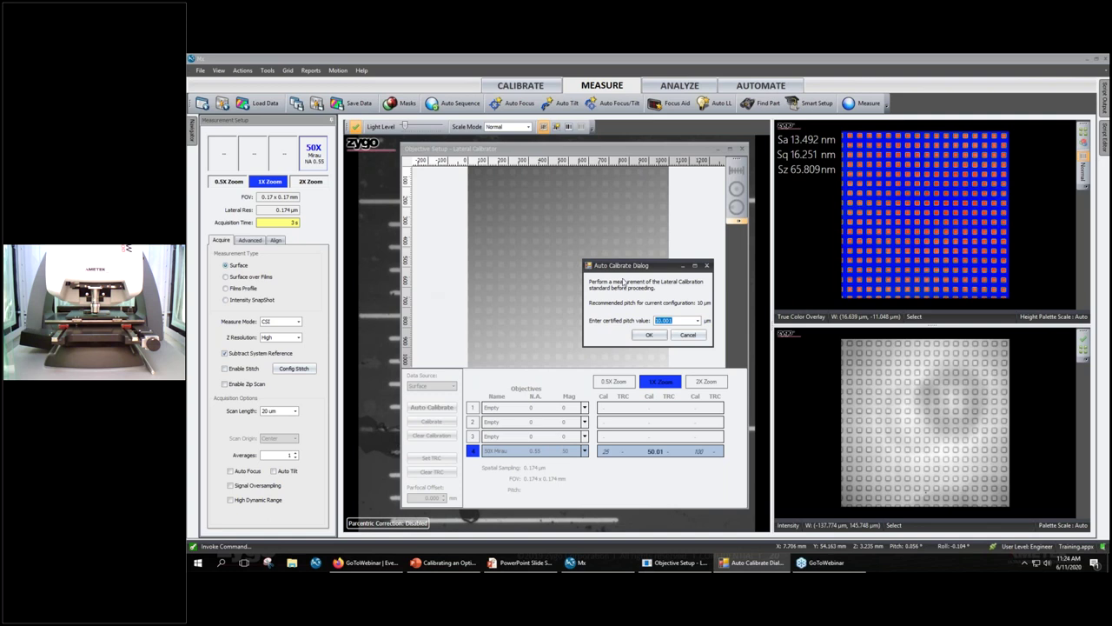
left_click(707, 265)
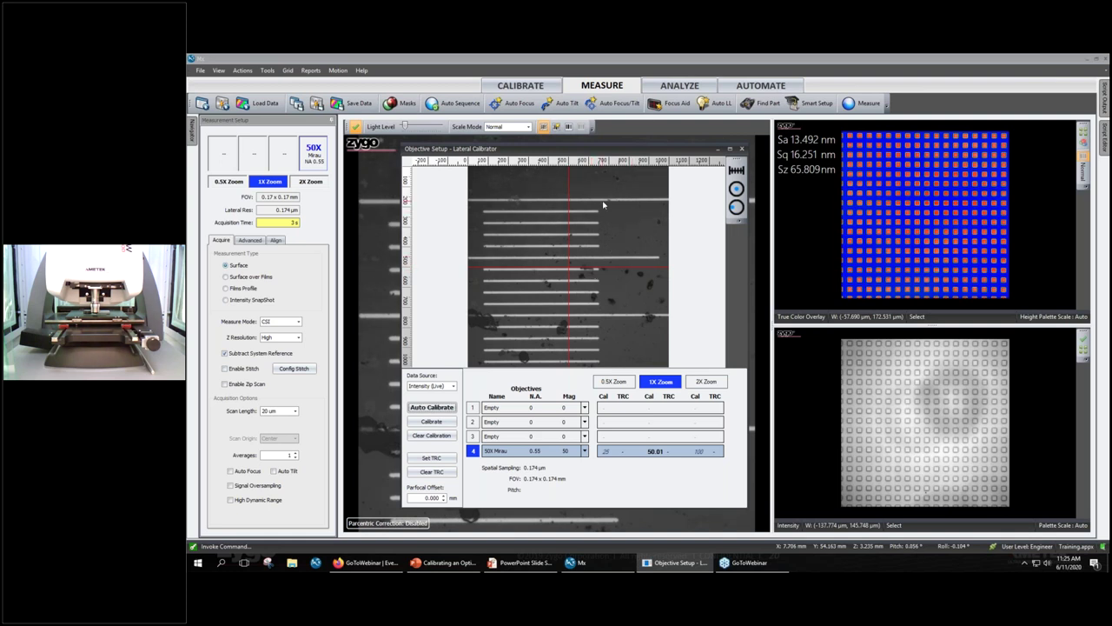
Examine the uppermost long ruler mark up close in the Lateral Calibrator's live image.
scroll(614, 211, "up", 5)
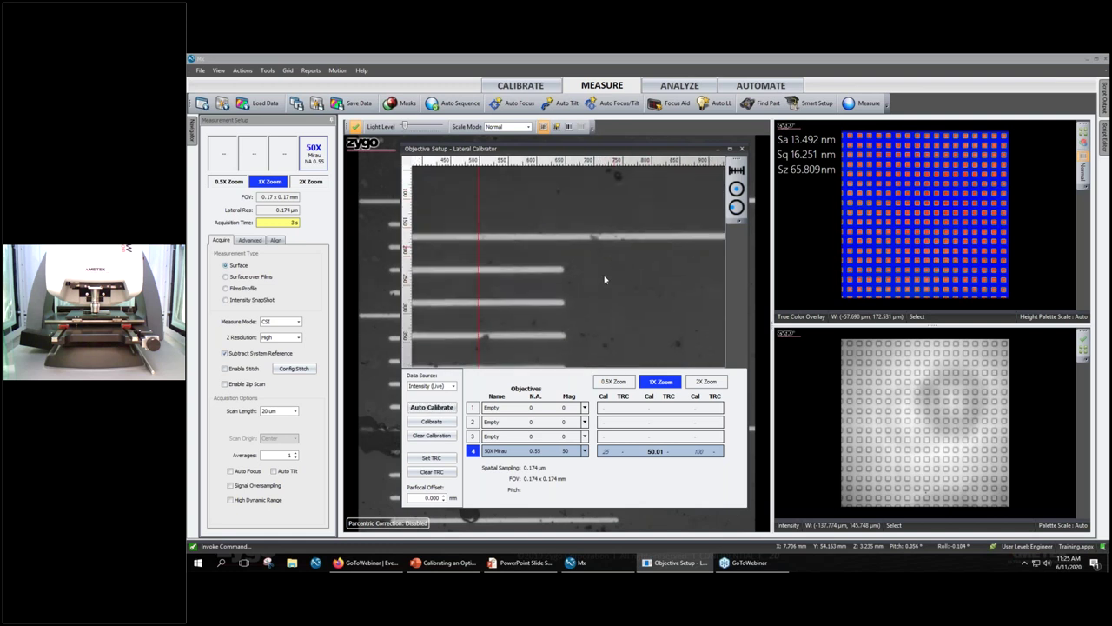
scroll(674, 242, "up", 1)
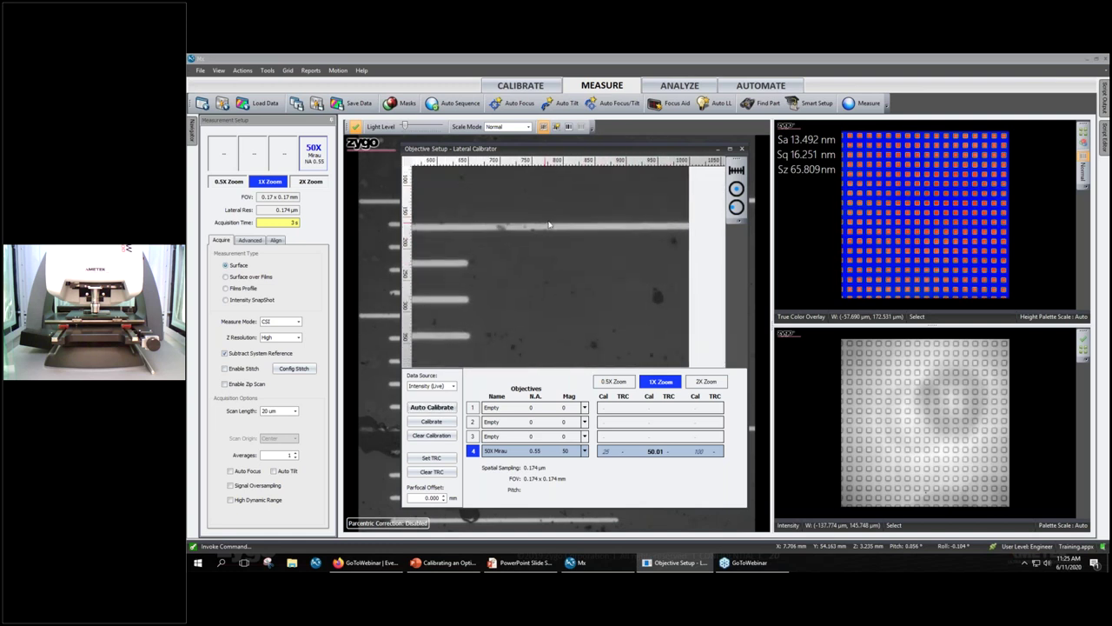
scroll(674, 242, "down", 3)
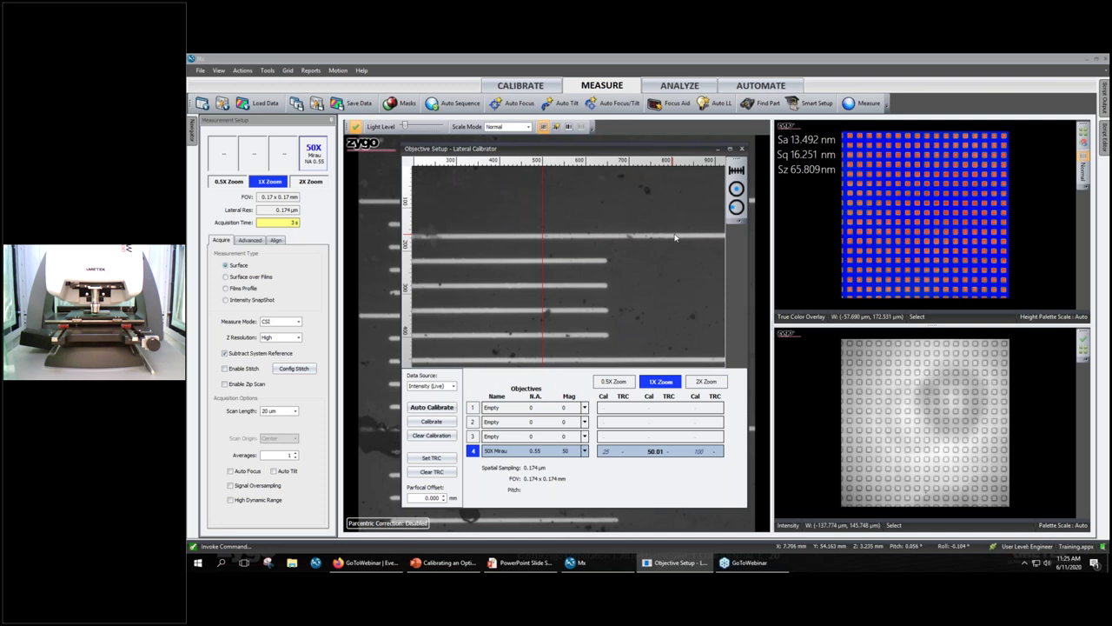
scroll(674, 236, "down", 3)
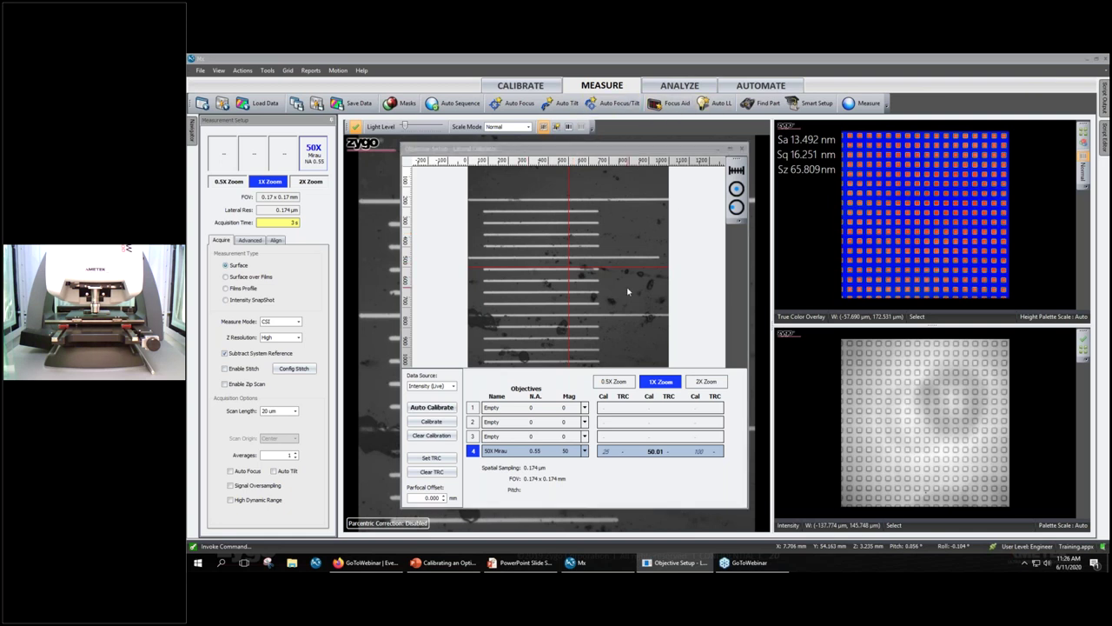
Switch to the PowerPoint slide show and advance it to the Upcoming Online Events slide.
key("super+Tab")
left_click(856, 204)
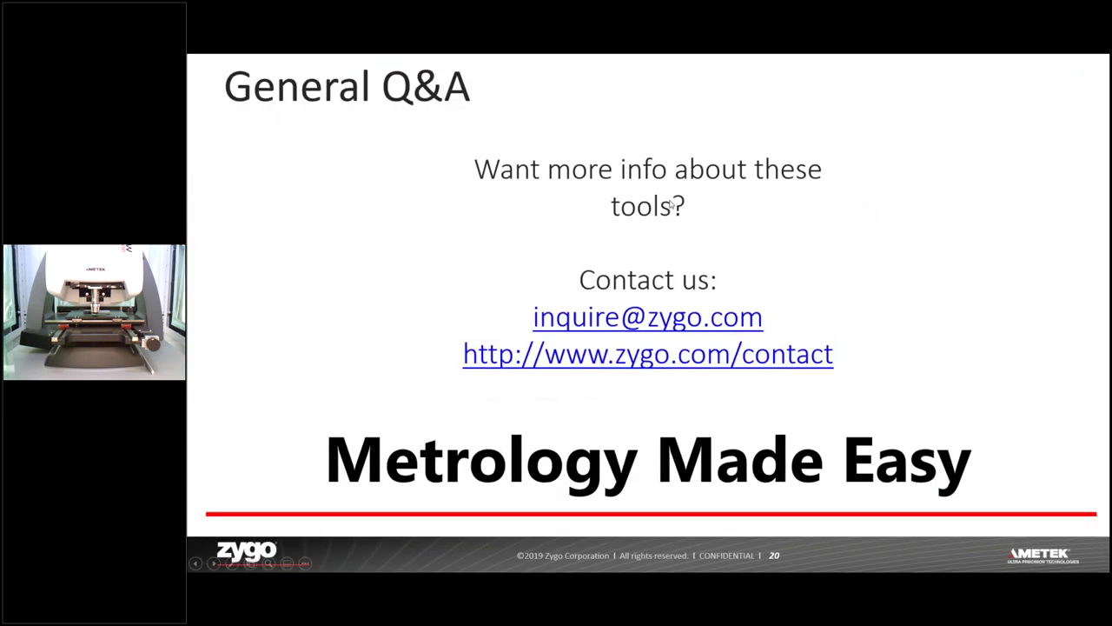
left_click(672, 203)
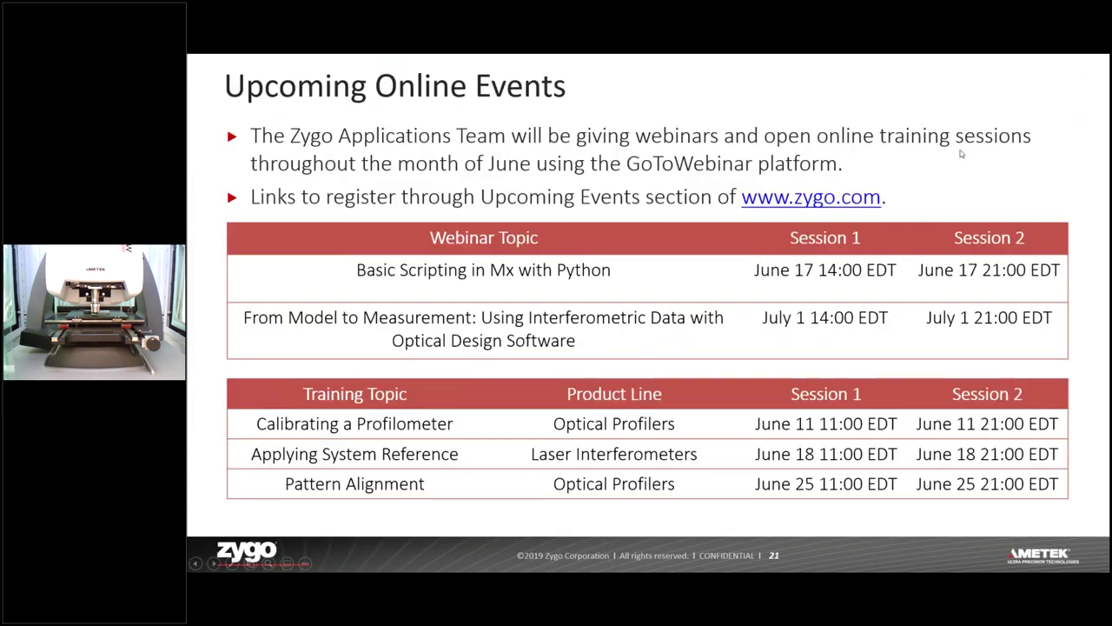